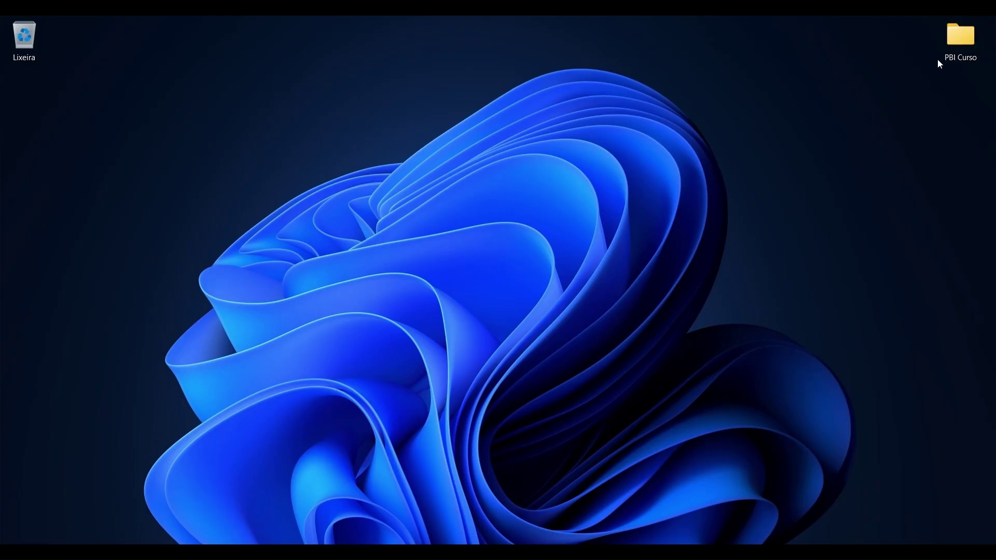
Look over the Vendas, Dimensões and dCalendario source files in the 01 - Dados subfolder of PBI Curso, and close the folder window
double_click(958, 41)
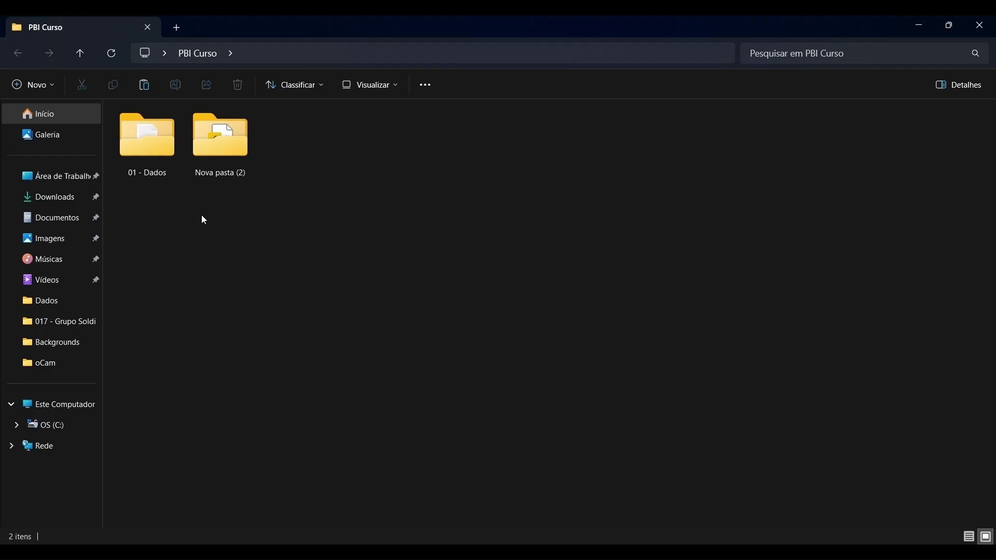
double_click(142, 145)
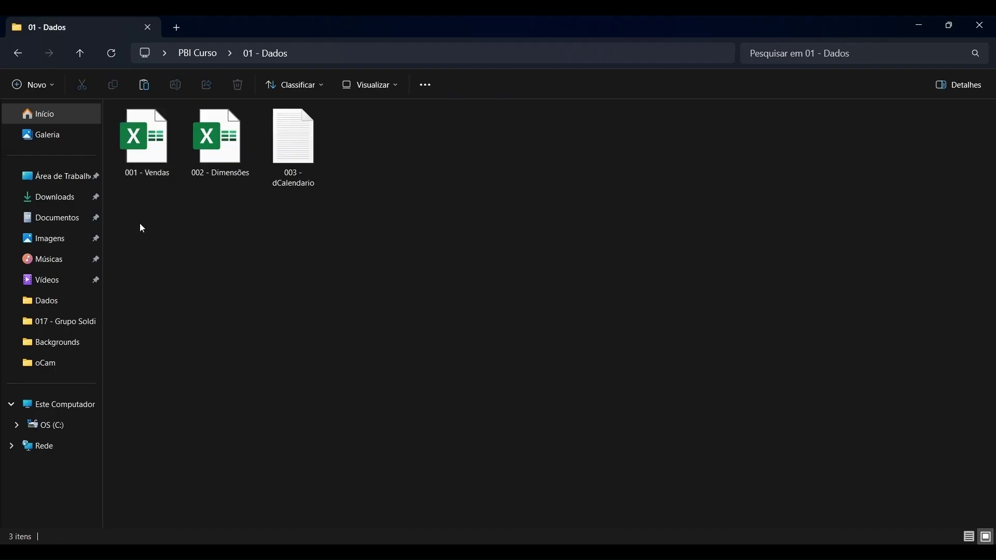
click(142, 150)
click(210, 150)
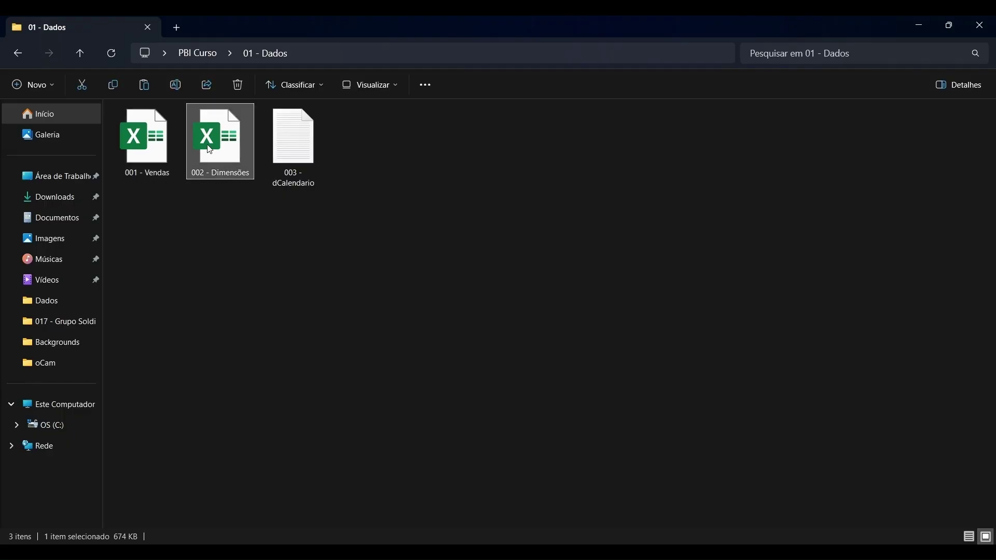
click(156, 162)
click(155, 228)
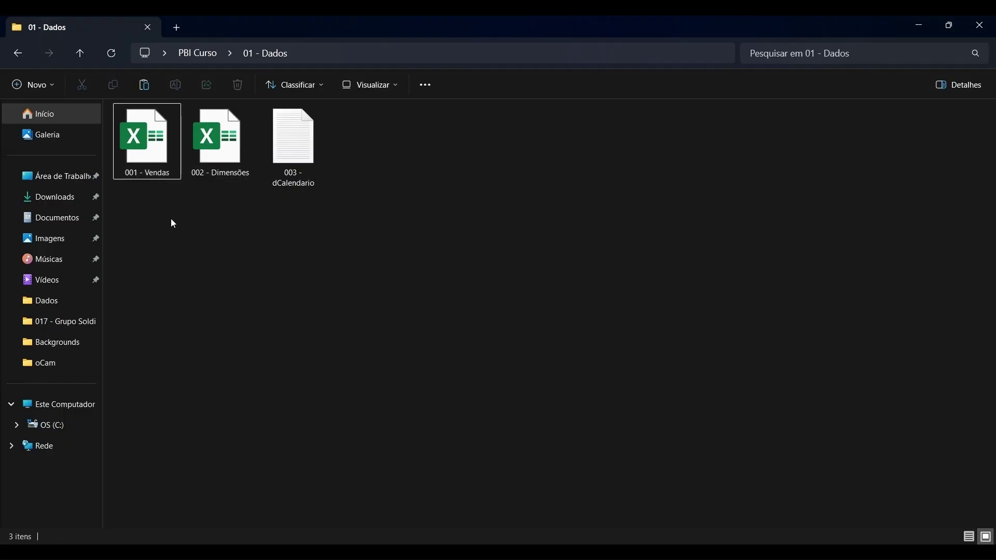
click(146, 174)
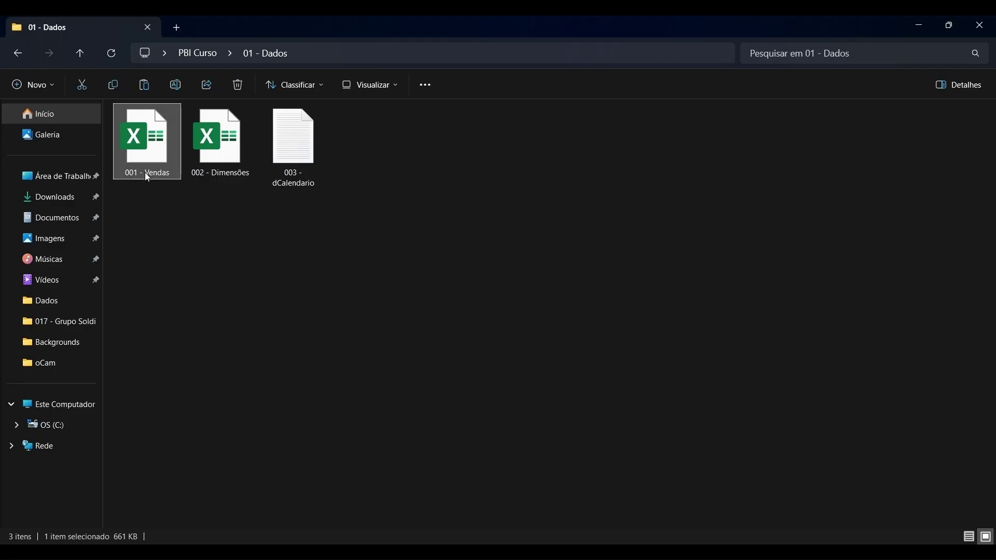
click(207, 178)
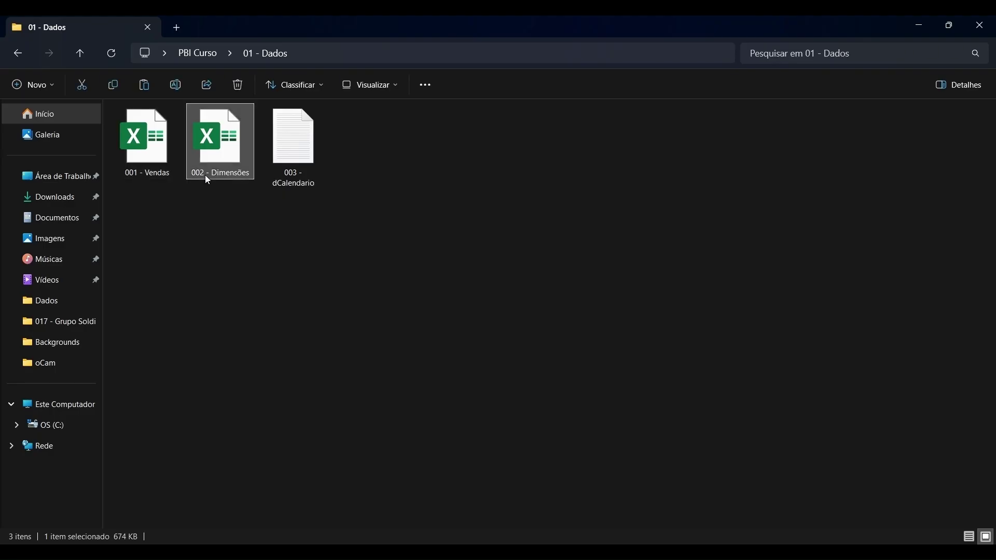
click(303, 167)
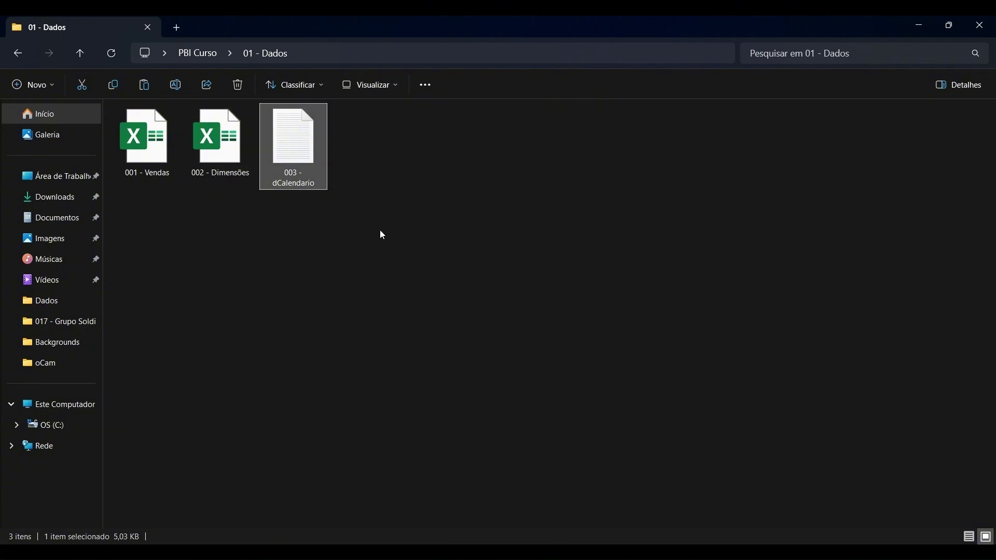
click(347, 269)
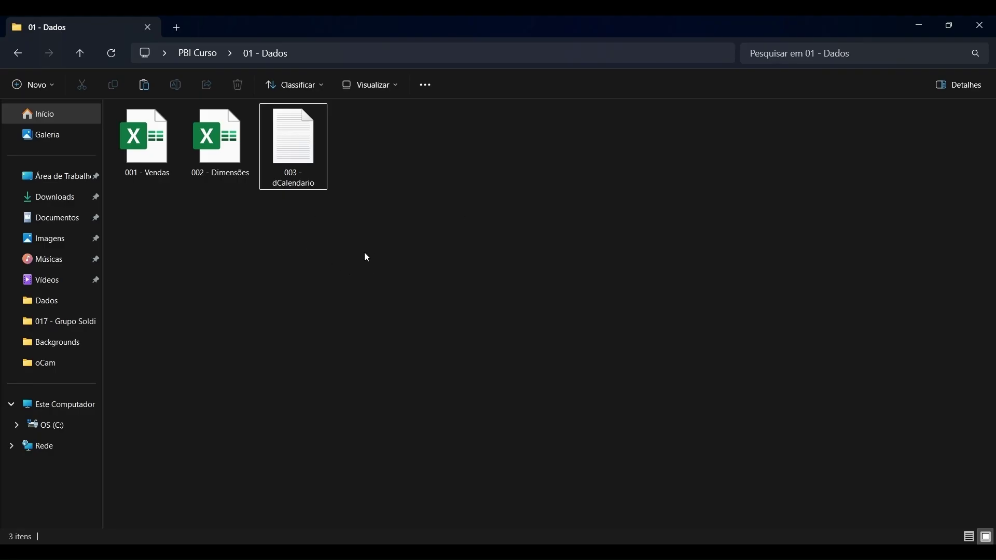
click(301, 162)
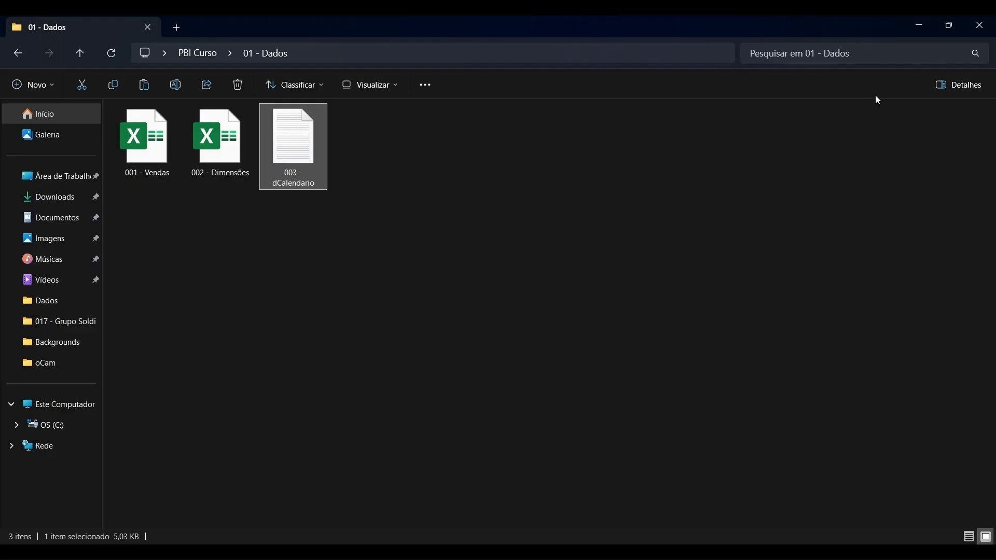
click(984, 26)
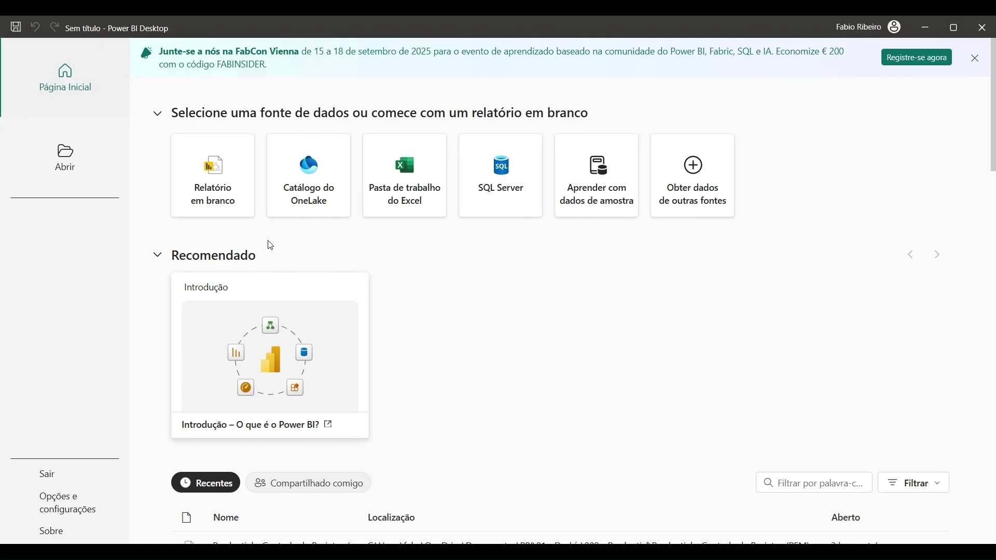
Start a blank report in Power BI Desktop and view the Filtros pane, leaving it collapsed
click(225, 185)
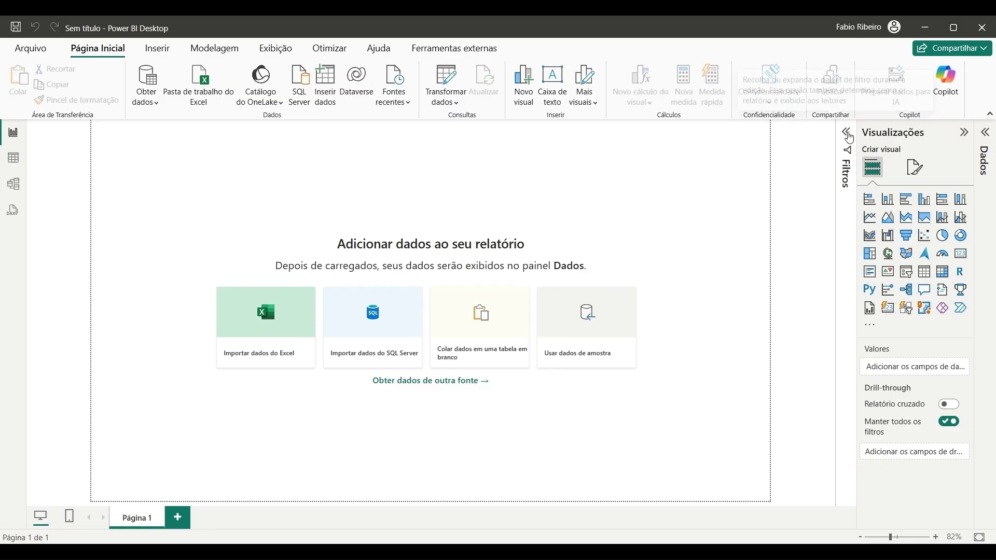
click(848, 136)
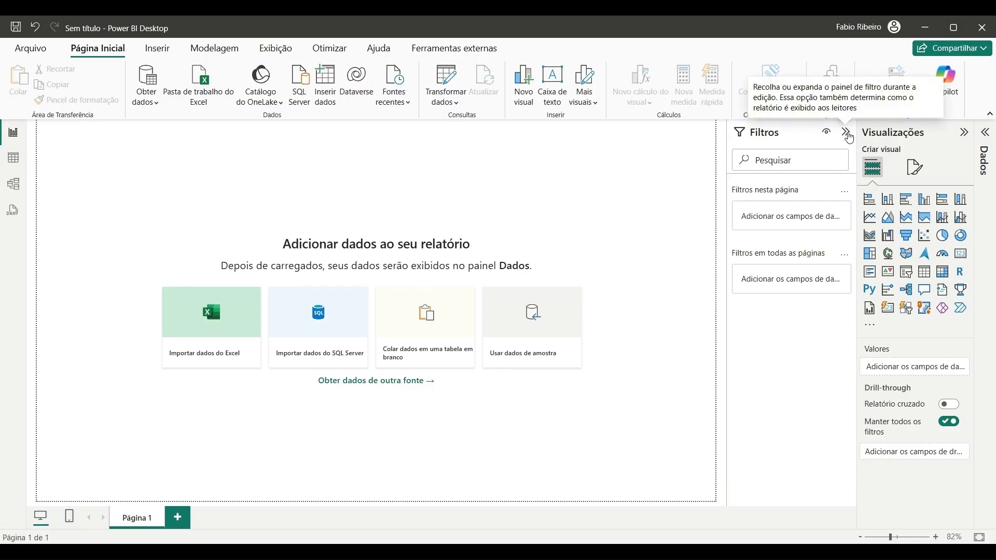
click(848, 133)
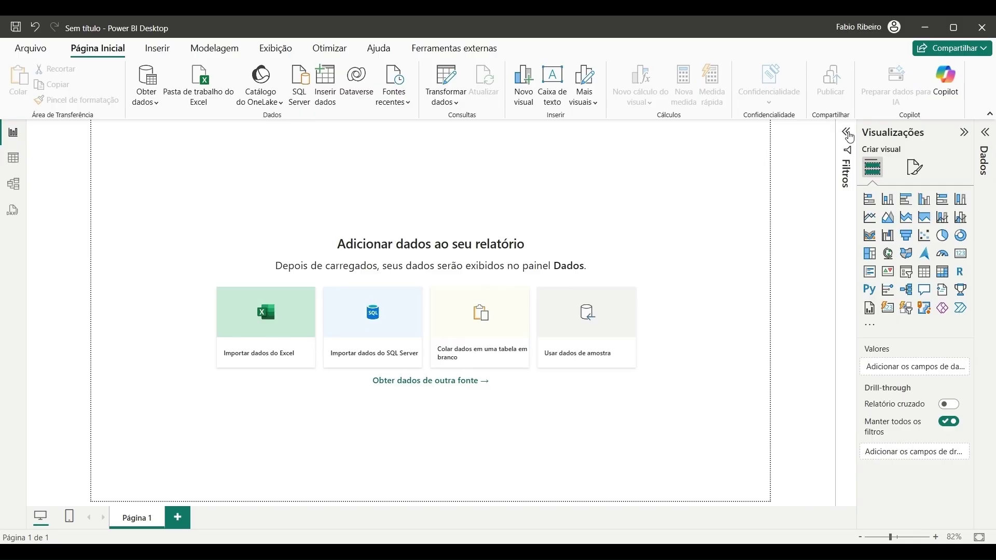
click(849, 134)
click(848, 132)
Expand and collapse the Dados and Visualizações panes to view them, leaving only Visualizações expanded
click(985, 135)
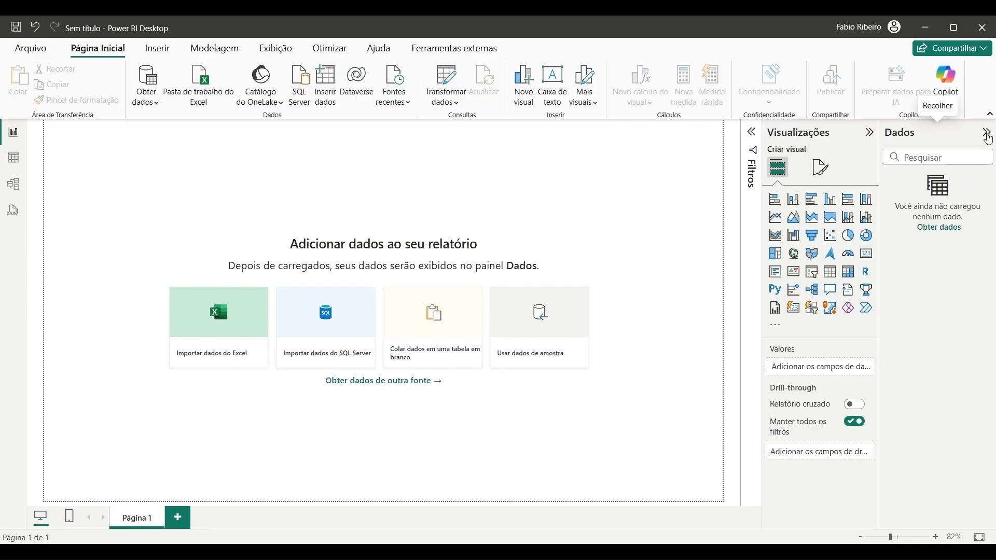
click(986, 132)
click(965, 135)
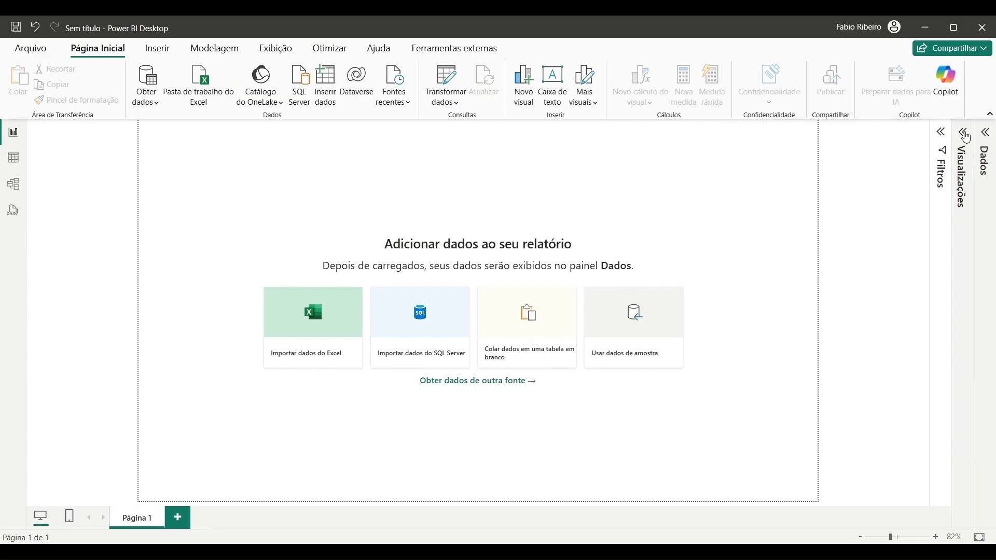
click(965, 134)
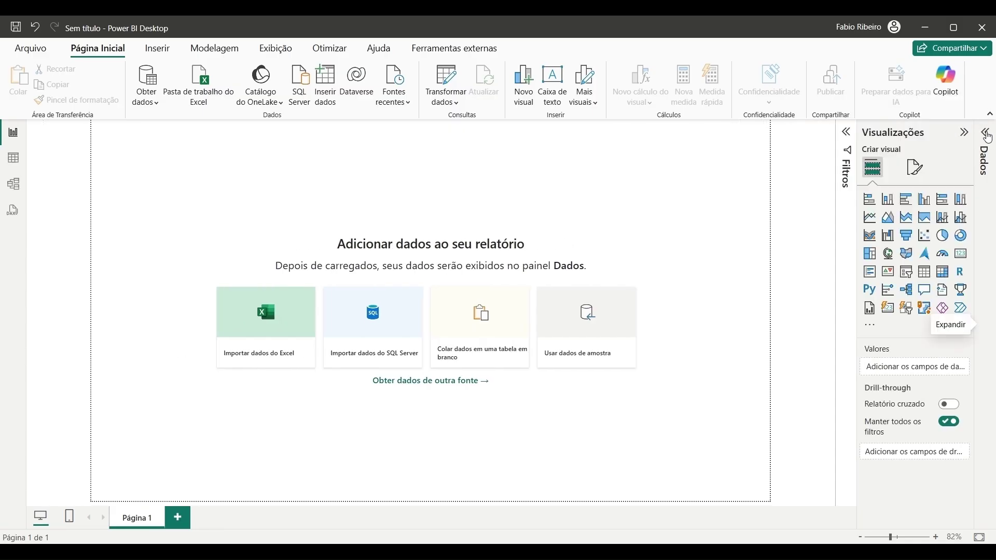
click(986, 133)
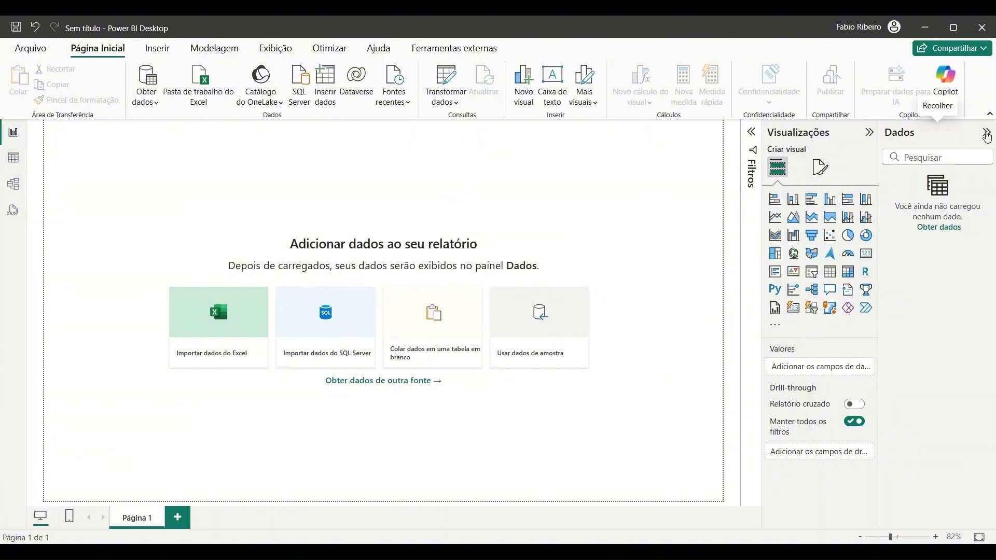
click(986, 134)
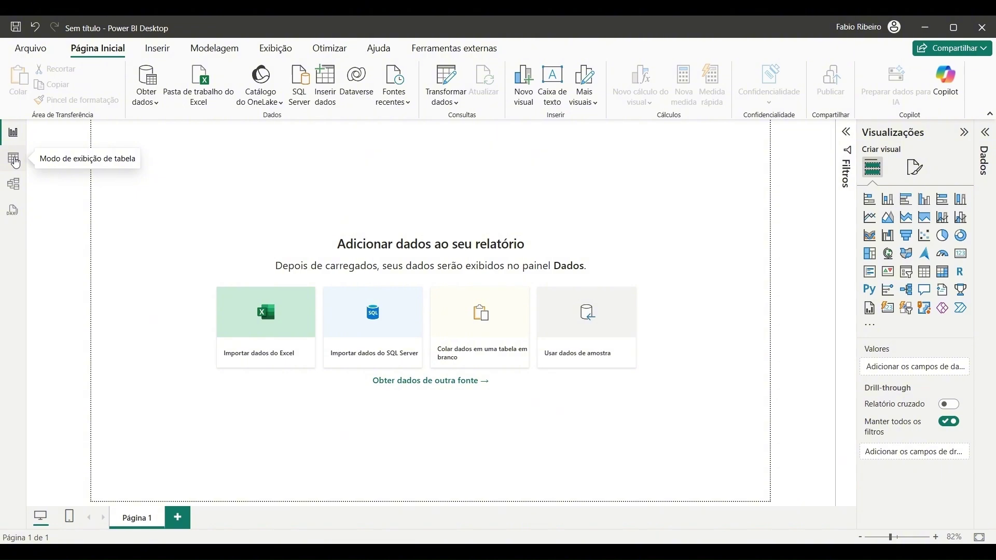
Examine the table, model and DAX query views of the empty report, and return to the report view
click(14, 160)
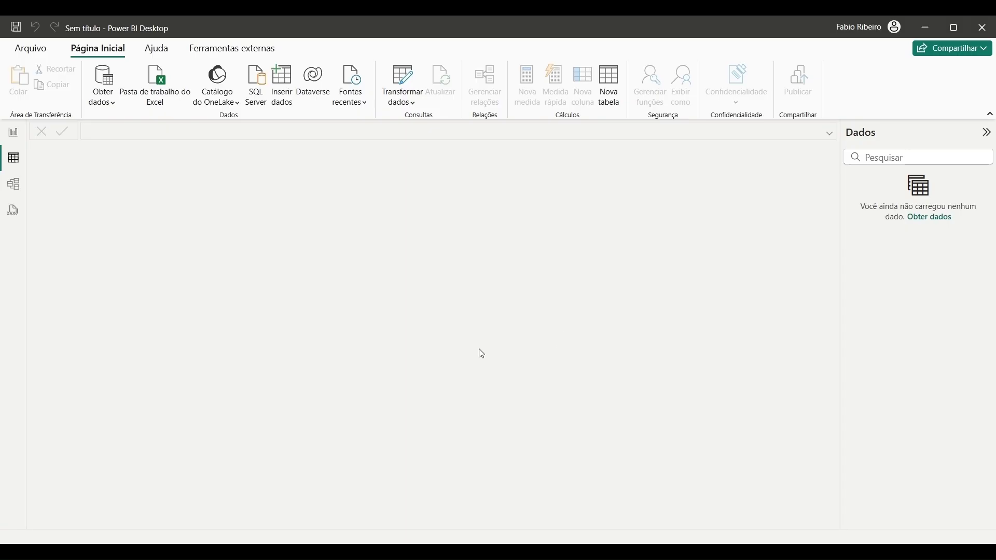
click(16, 192)
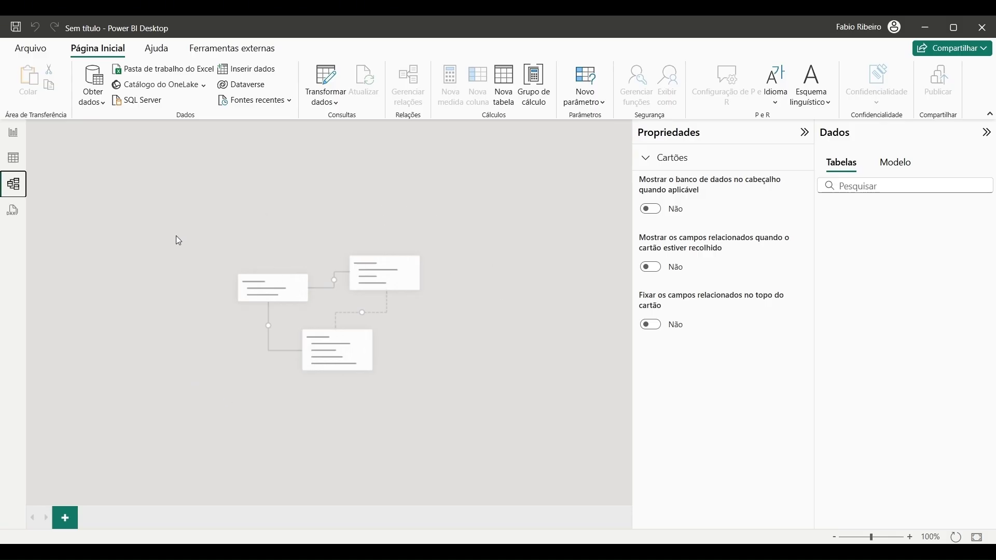
click(14, 135)
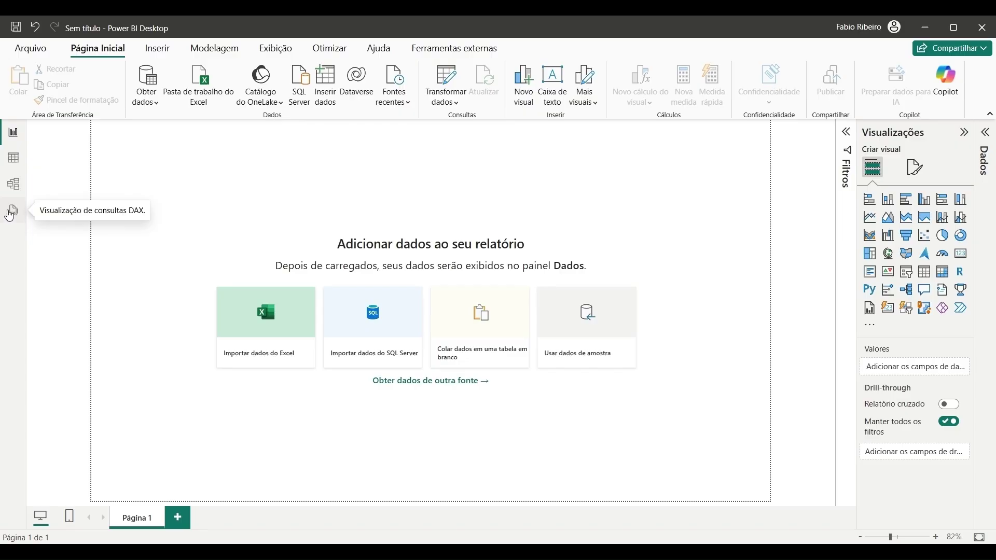
click(14, 213)
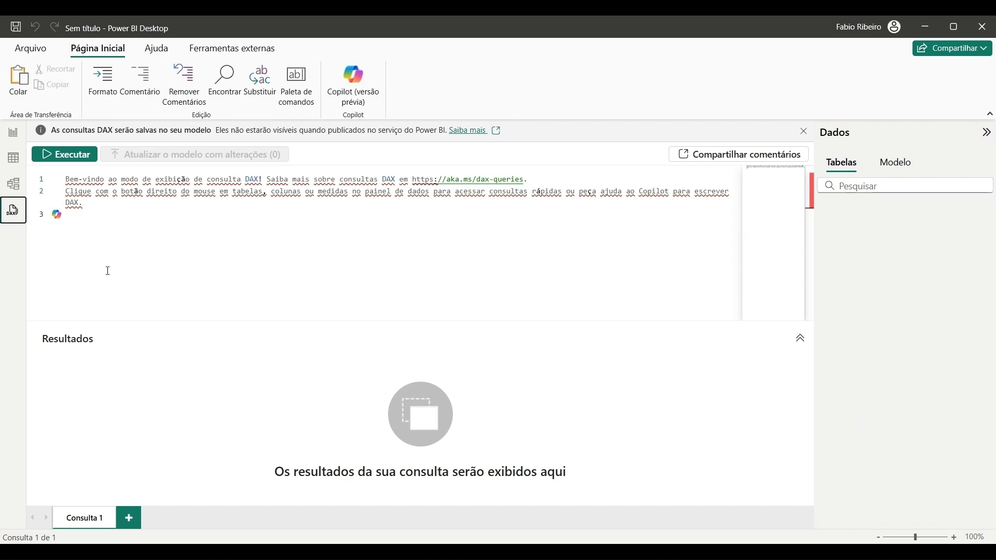
click(14, 136)
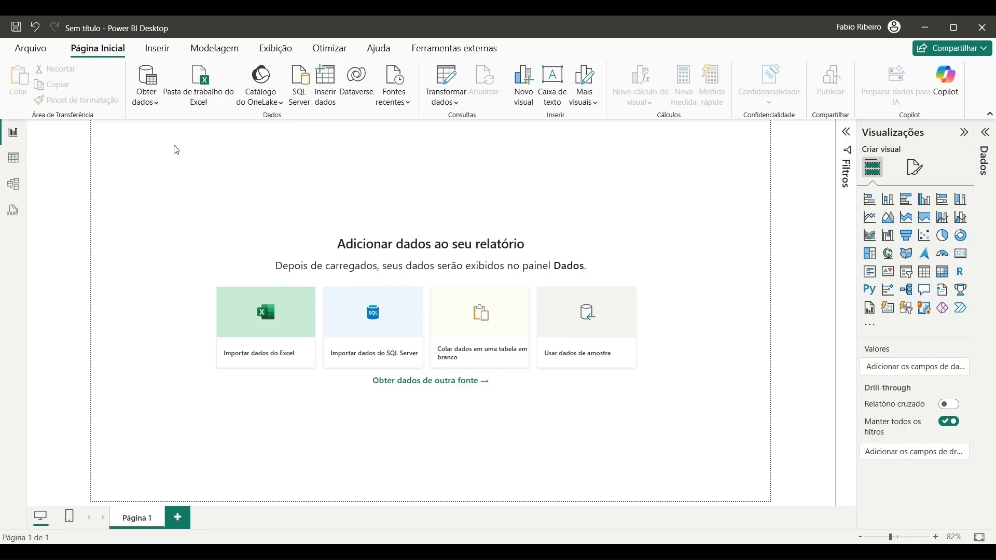
Bring up the full Obter Dados source list and examine the connectors in each category from Arquivo to Outro, returning to Tudo
click(147, 87)
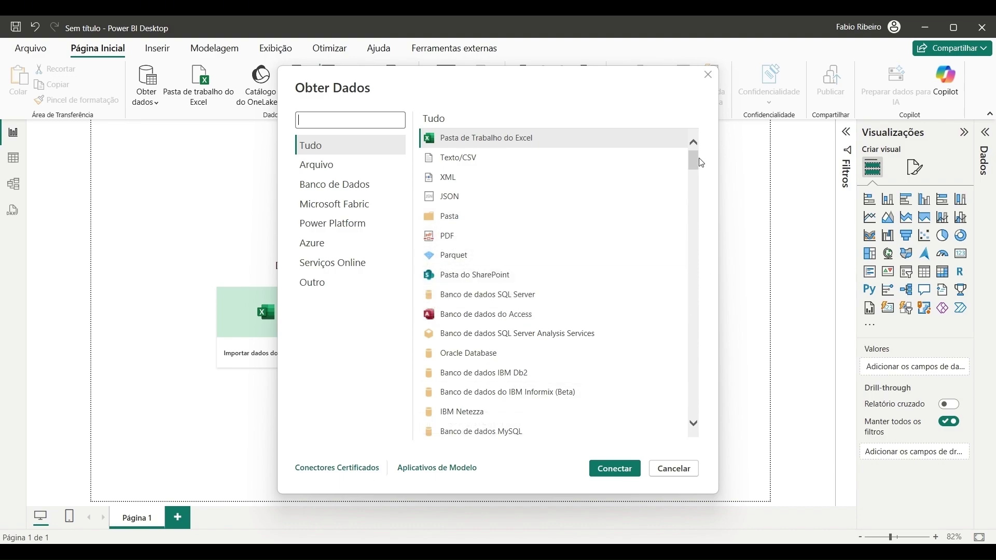
mouse_move(694, 160)
mouse_down()
mouse_move(698, 420)
mouse_move(698, 142)
mouse_up()
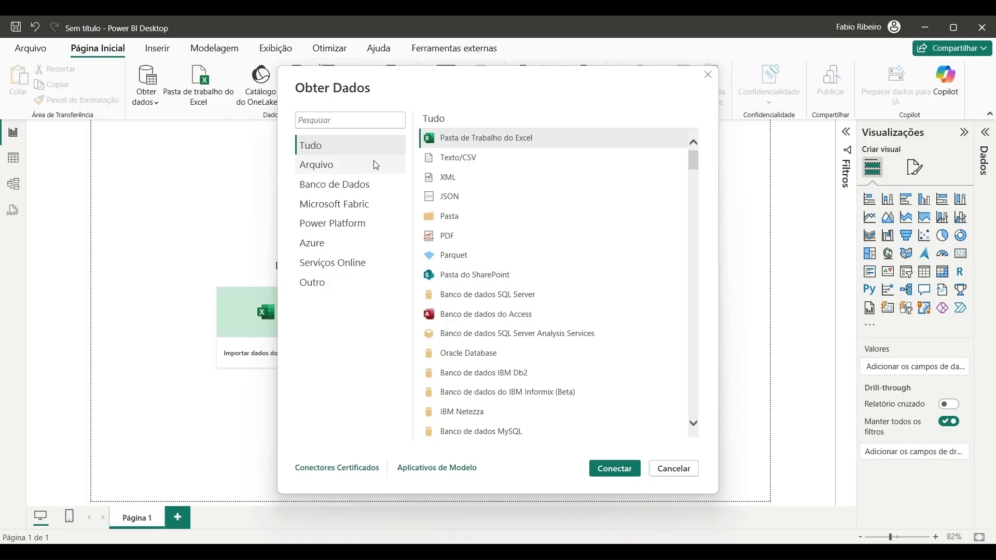
click(347, 169)
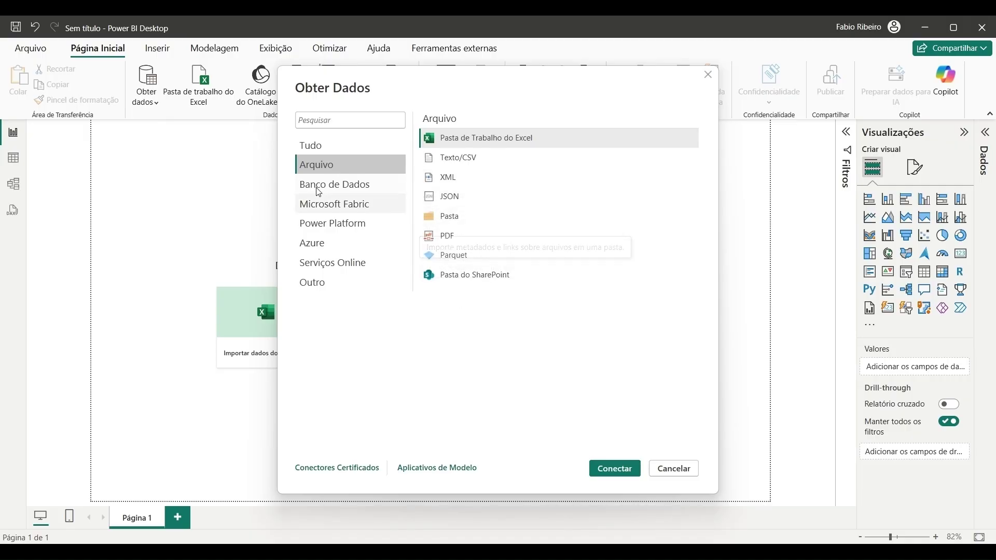
click(340, 183)
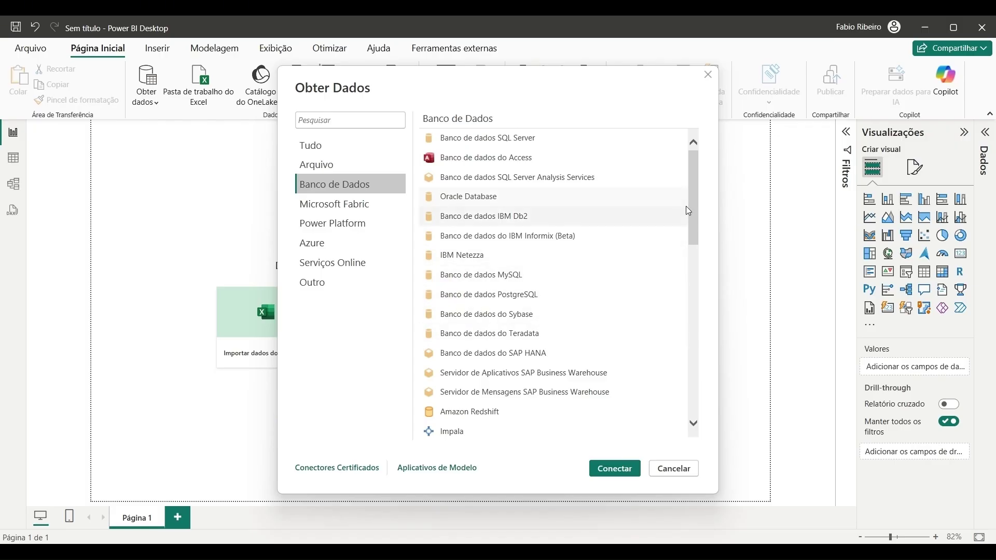
drag(692, 205, 695, 174)
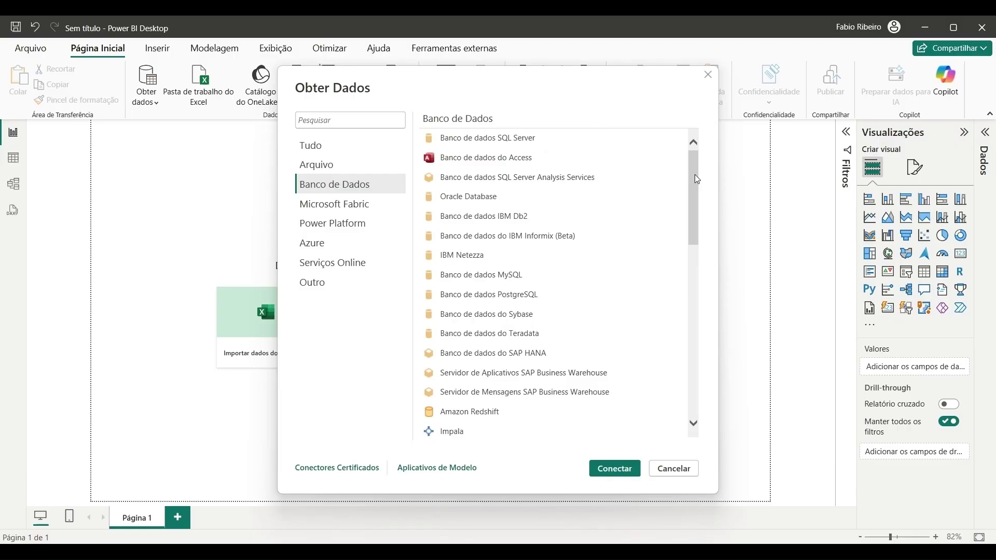
click(367, 211)
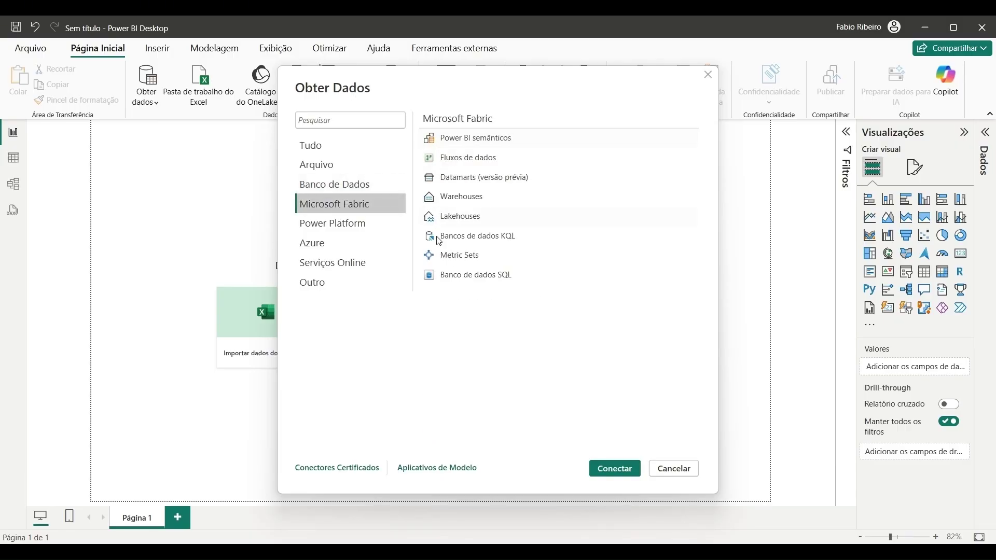
click(370, 227)
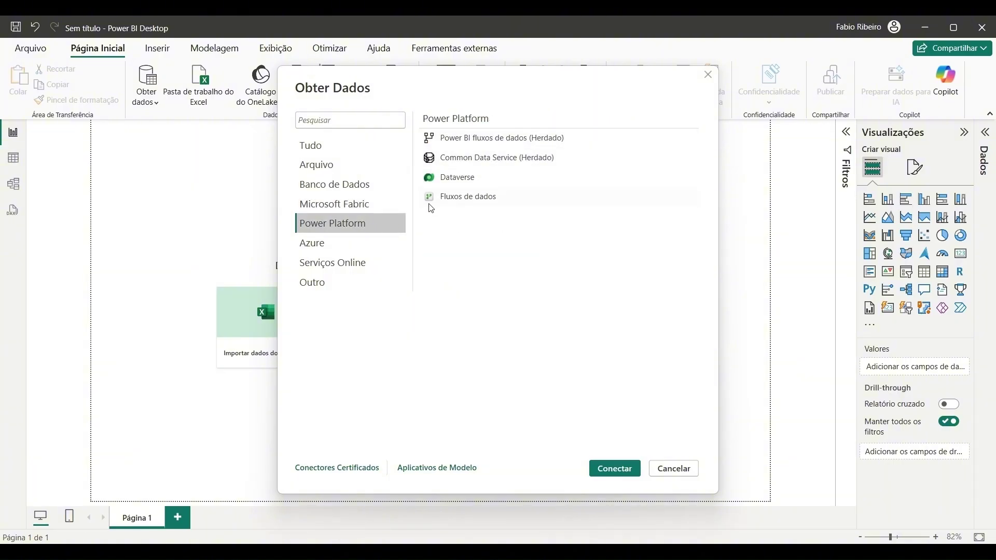
click(356, 240)
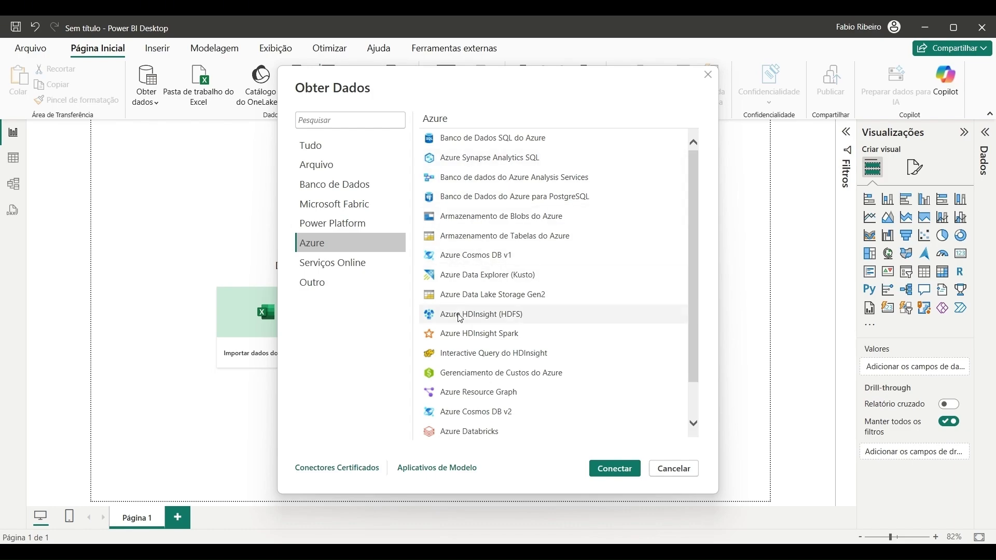
click(350, 261)
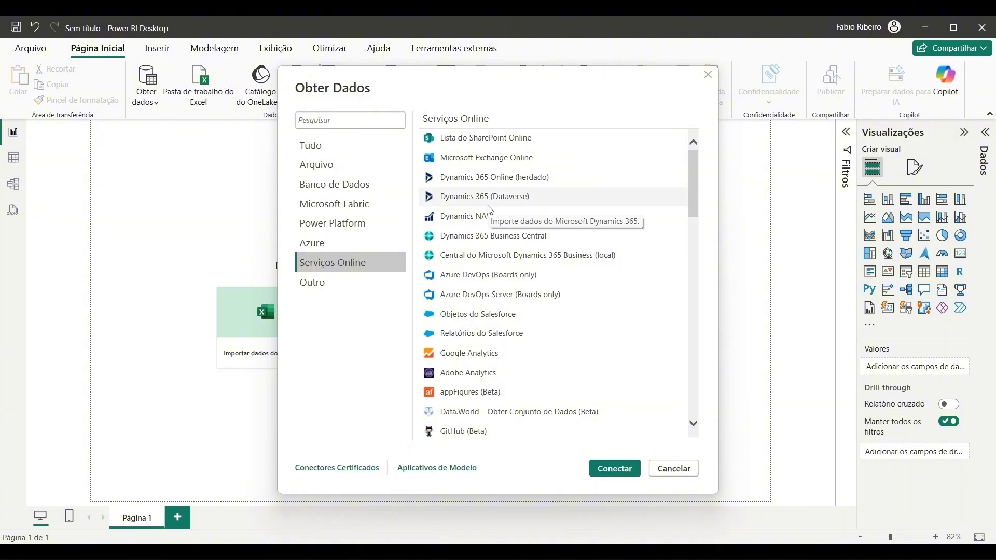
click(325, 293)
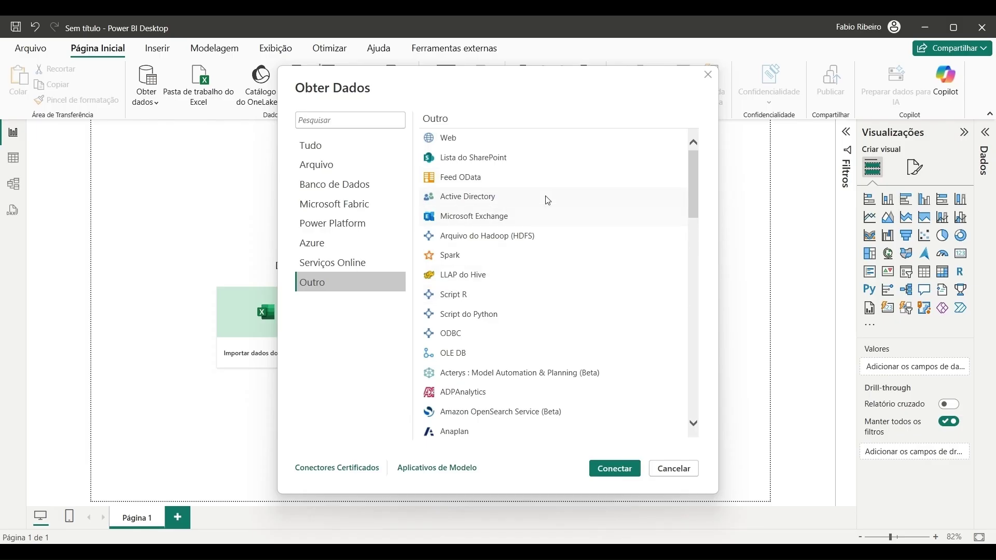
click(465, 335)
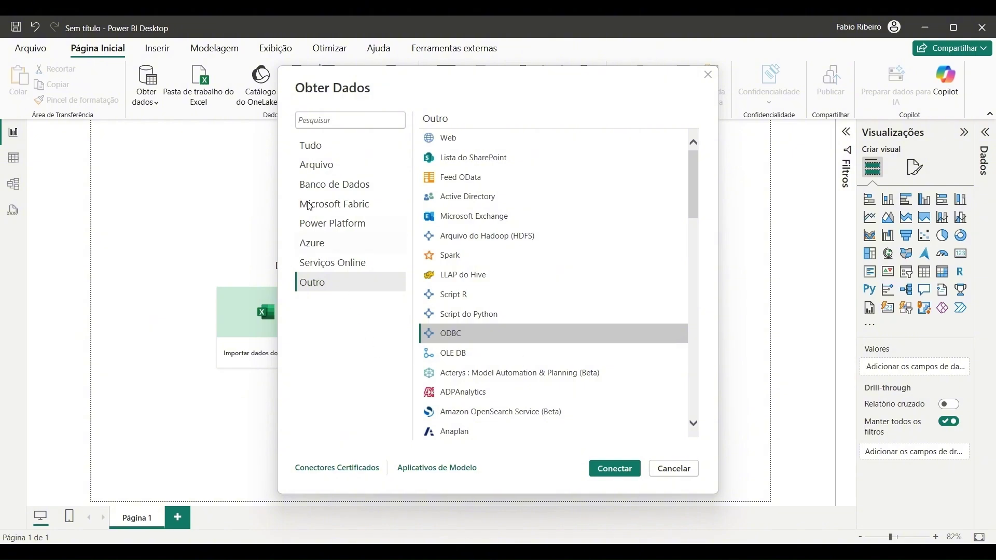
click(330, 149)
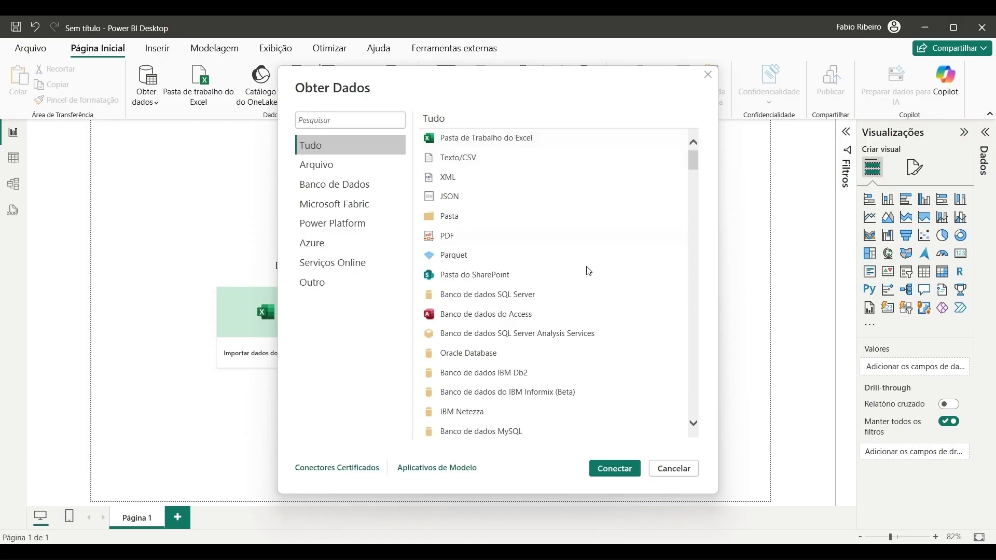
Close the Obter Dados list, view the common data sources and the full list once more, and leave without connecting
click(674, 469)
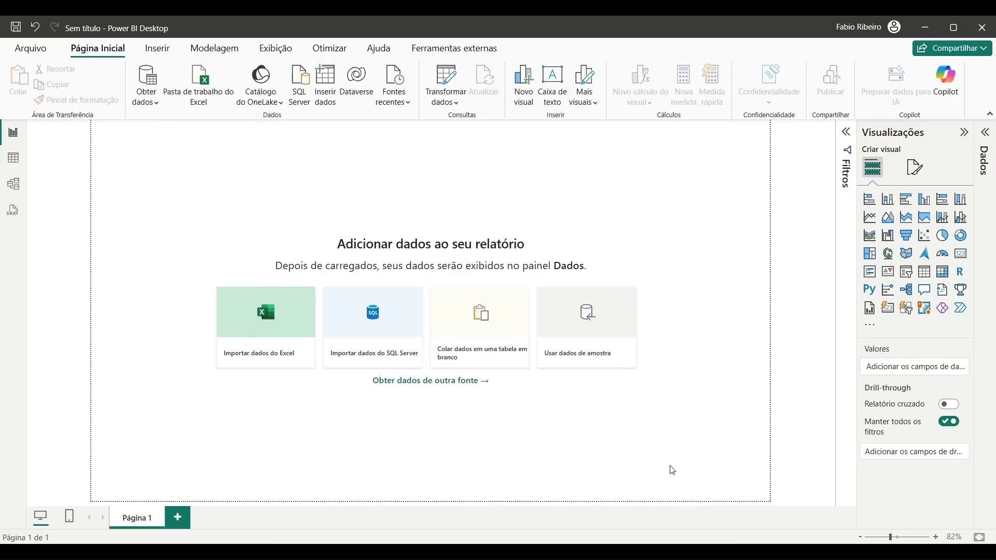
click(160, 111)
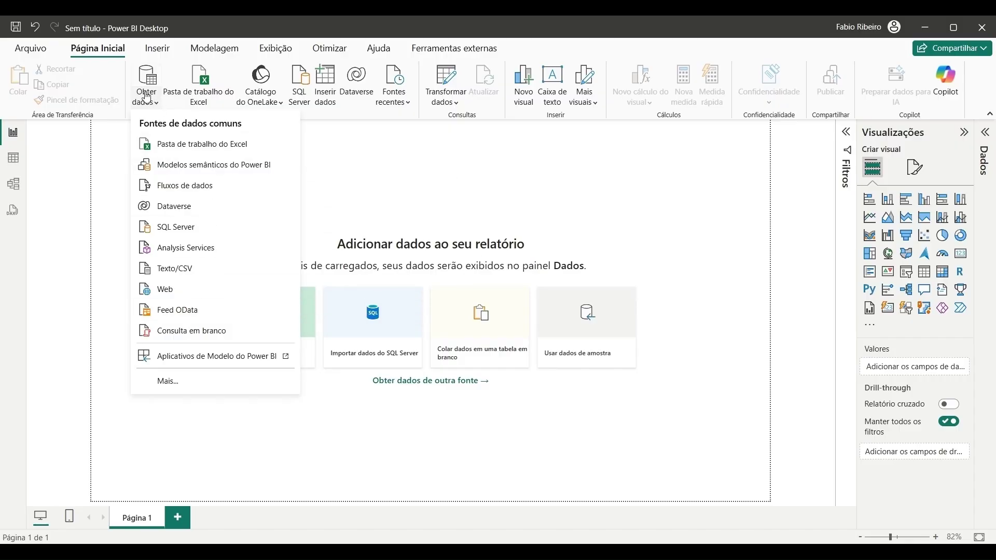
click(178, 383)
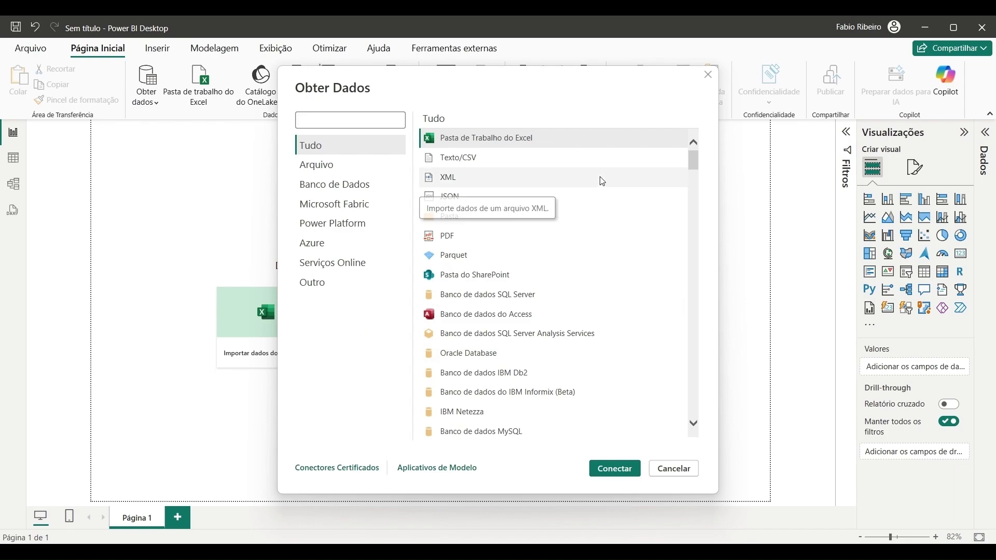
click(676, 472)
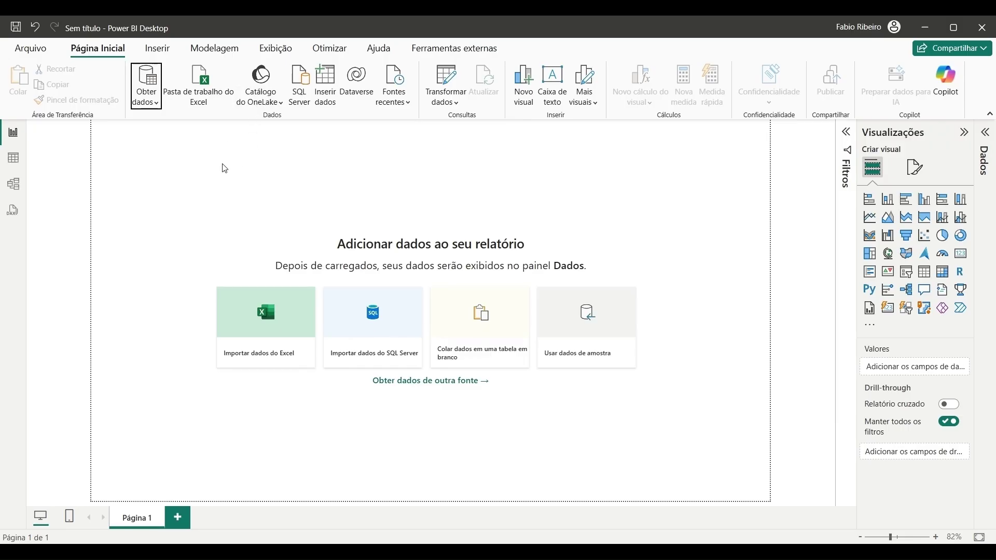
Connect to the Excel workbook 001 - Vendas in the 01 - Dados folder and select its fVendas sheet to preview it
click(199, 88)
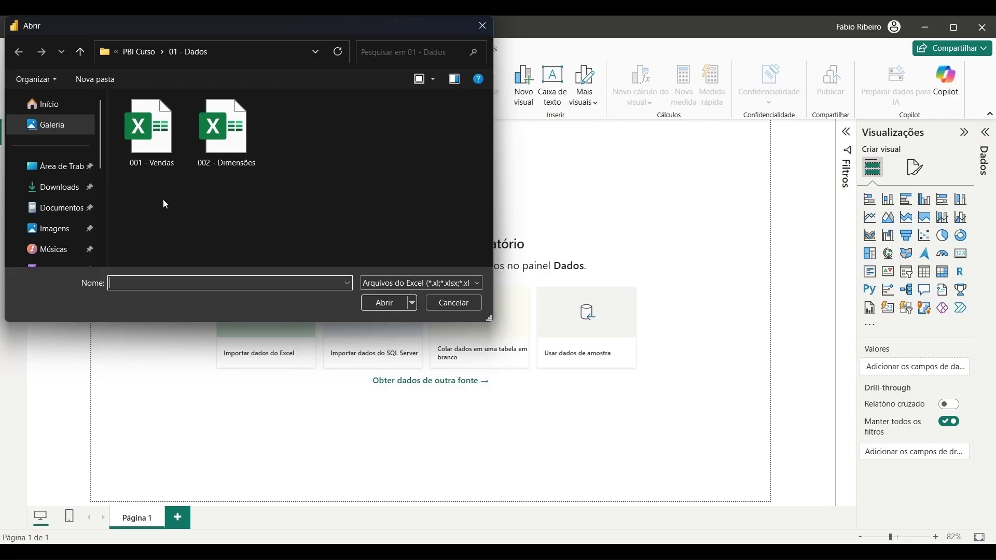
click(154, 137)
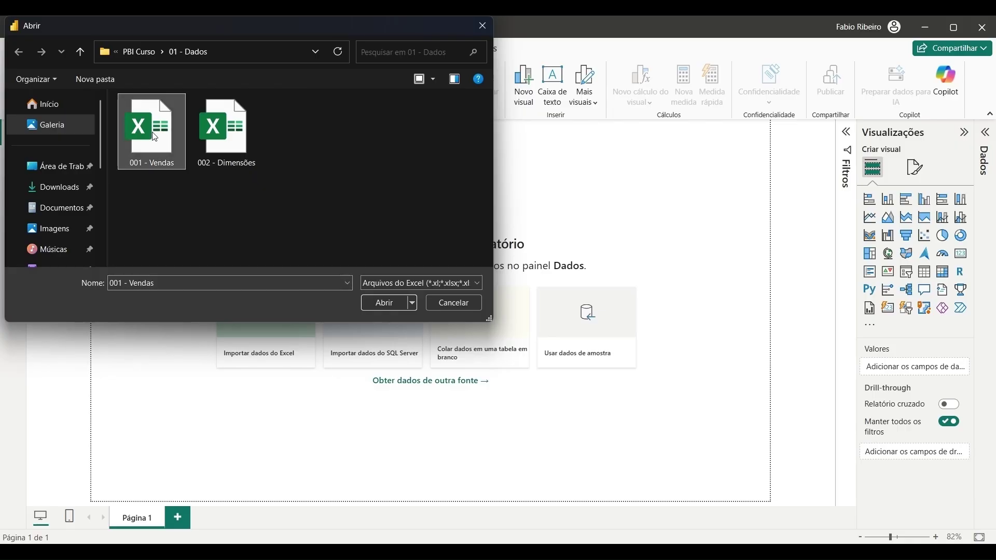
click(385, 303)
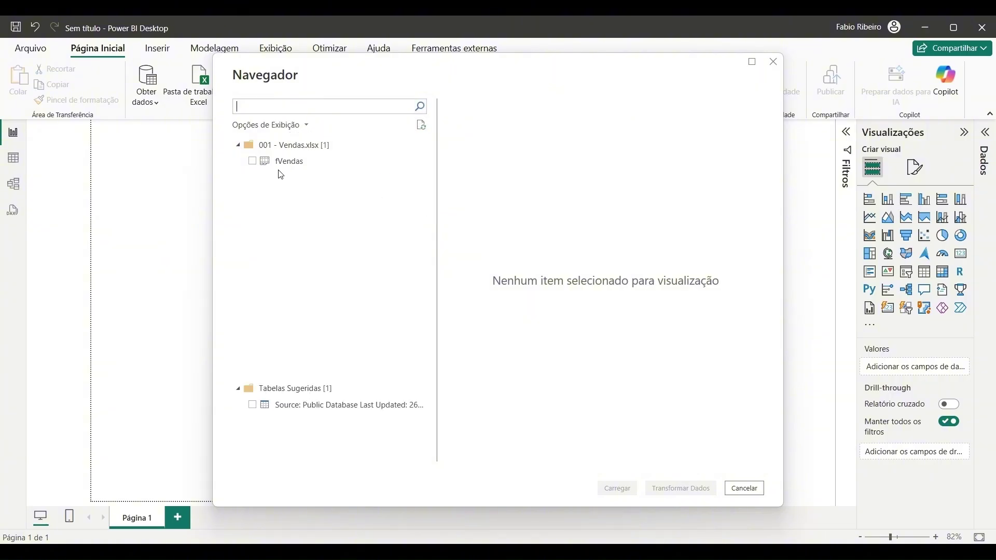
click(252, 162)
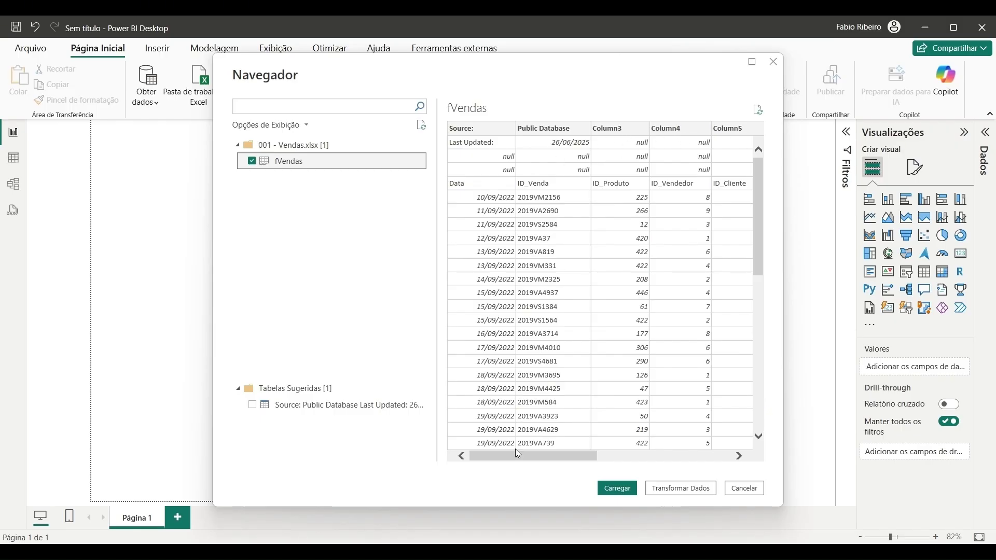
mouse_move(516, 456)
mouse_down()
mouse_move(648, 449)
mouse_move(499, 454)
mouse_up()
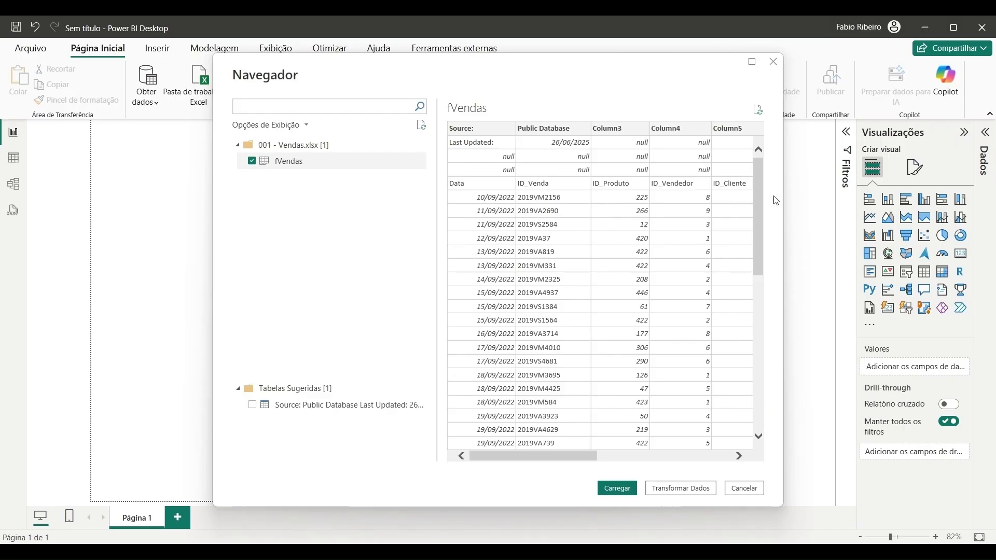
mouse_move(758, 182)
mouse_down()
mouse_move(754, 356)
mouse_move(758, 175)
mouse_up()
Preview the workbook's suggested table, leave only fVendas selected, and open it in Power Query for transformation
click(253, 405)
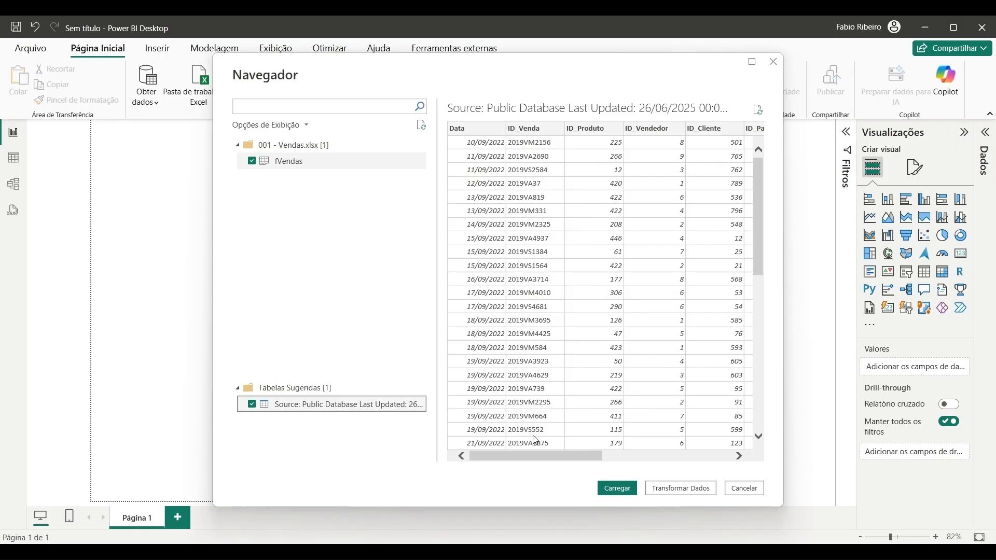
mouse_move(541, 460)
mouse_down()
mouse_move(680, 460)
mouse_move(550, 460)
mouse_up()
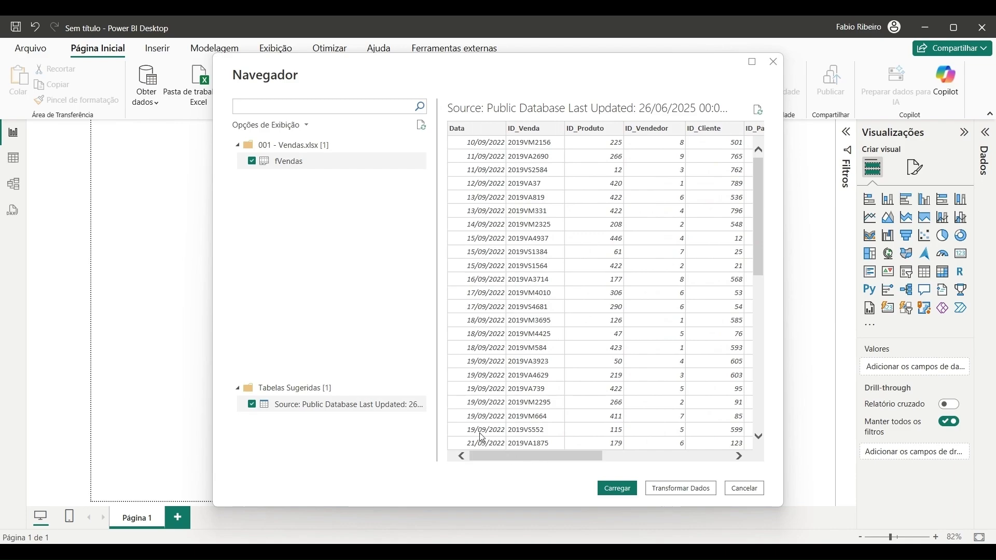
click(252, 405)
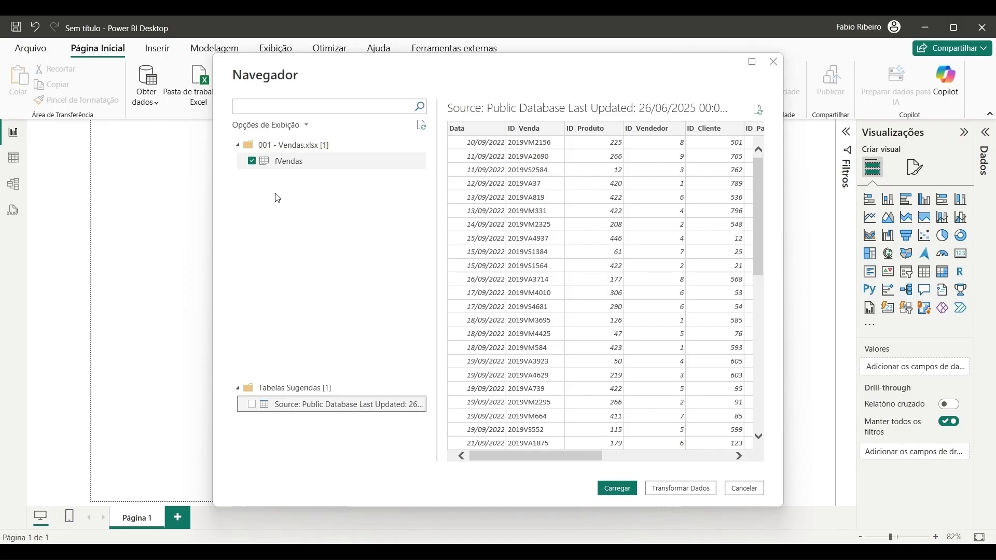
click(253, 162)
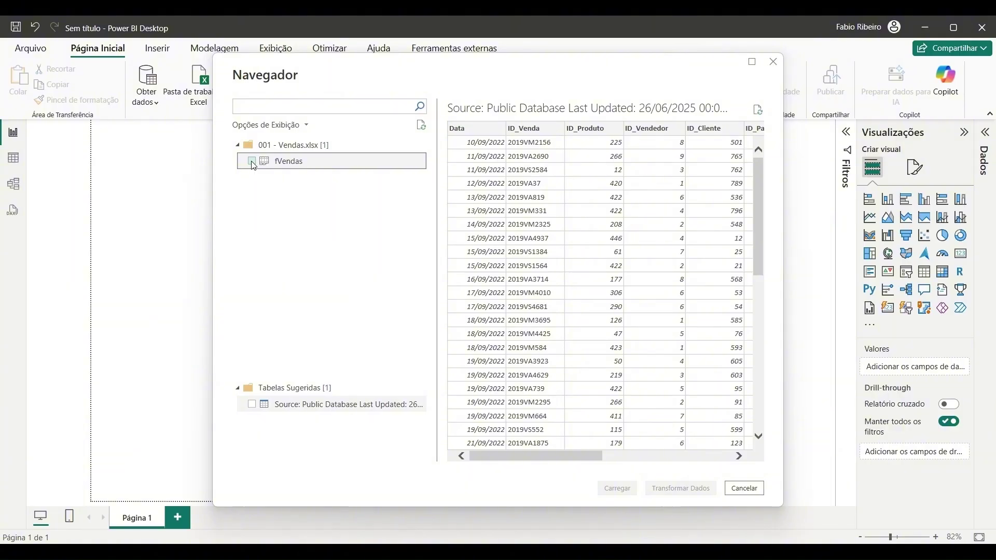
click(253, 163)
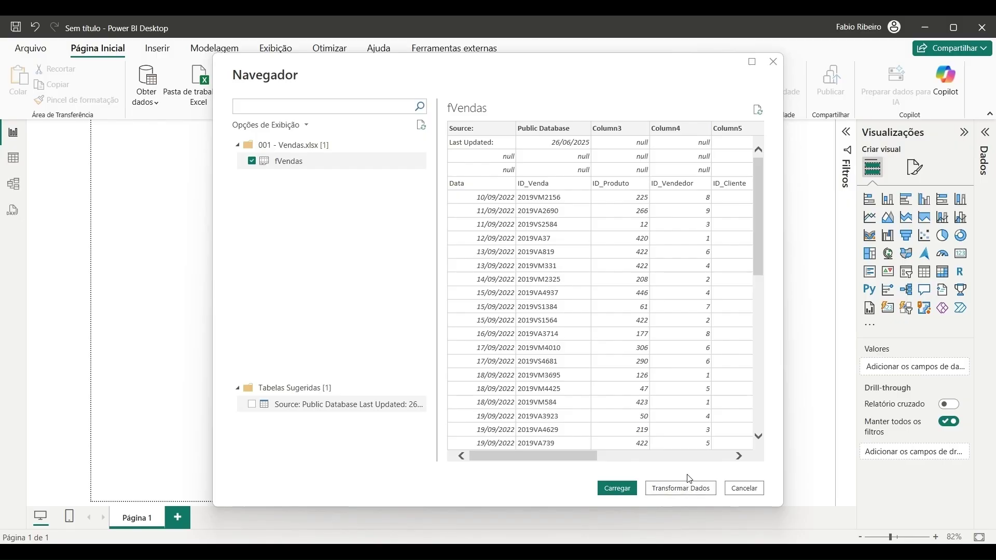
click(680, 490)
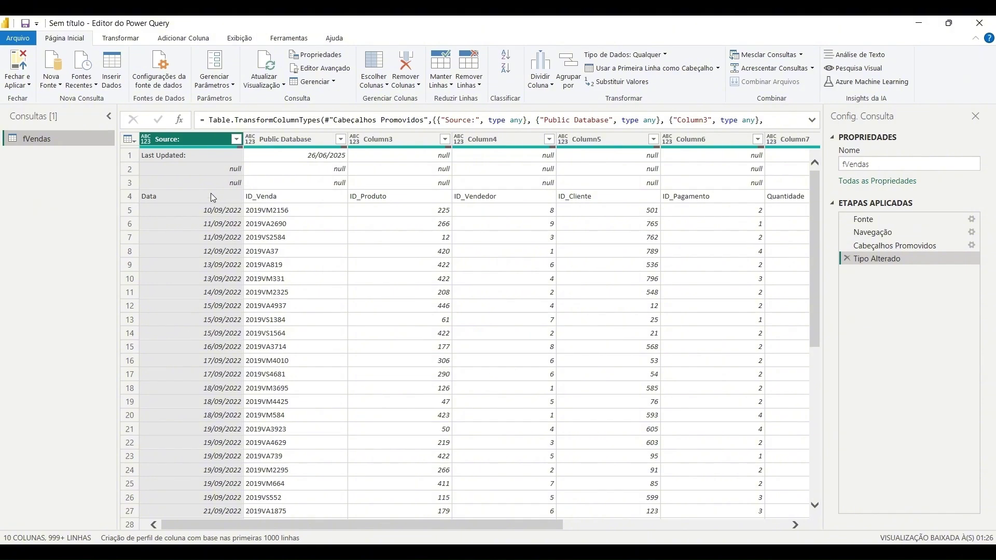
mouse_move(279, 526)
mouse_down()
mouse_move(541, 534)
mouse_move(325, 534)
mouse_up()
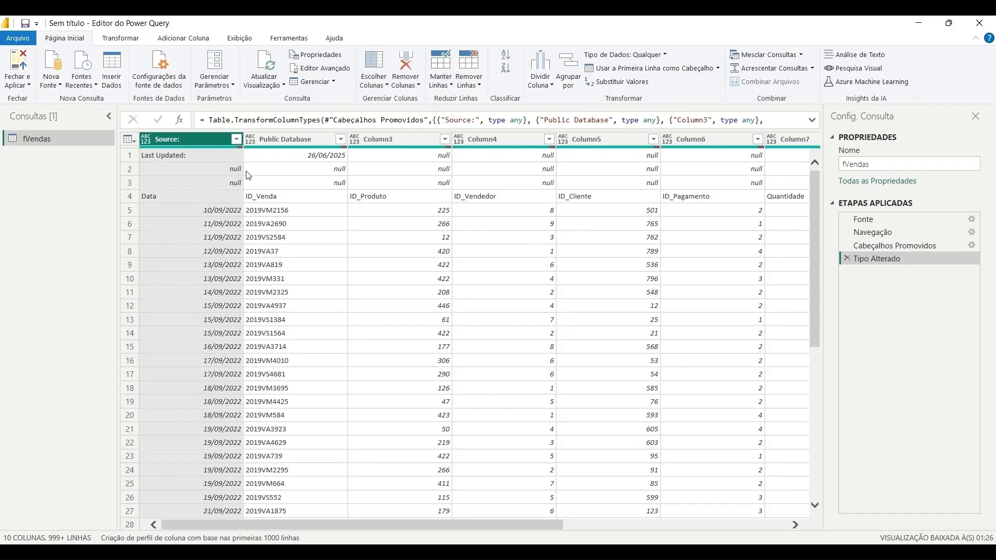
Try removing the blank rows from fVendas, and delete that applied step again
click(482, 87)
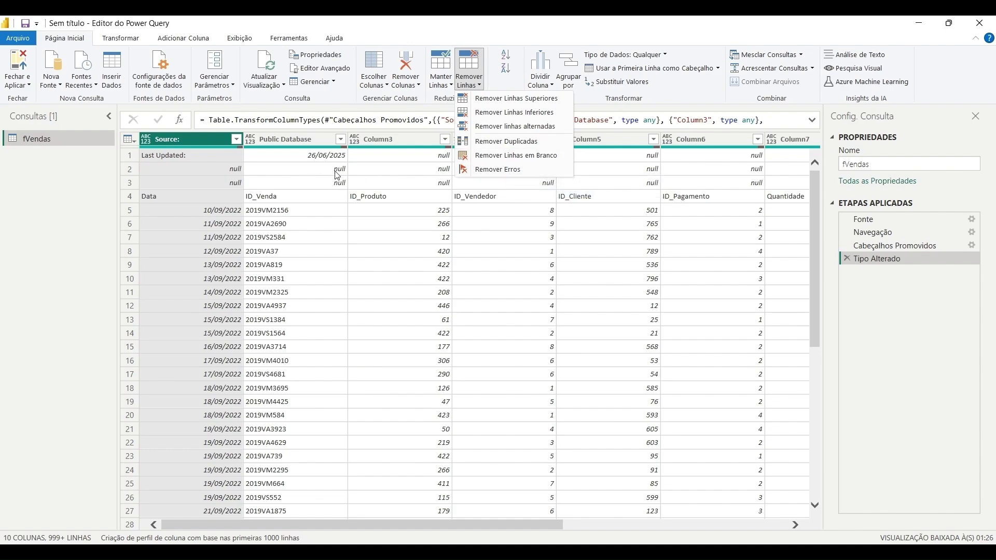
click(503, 156)
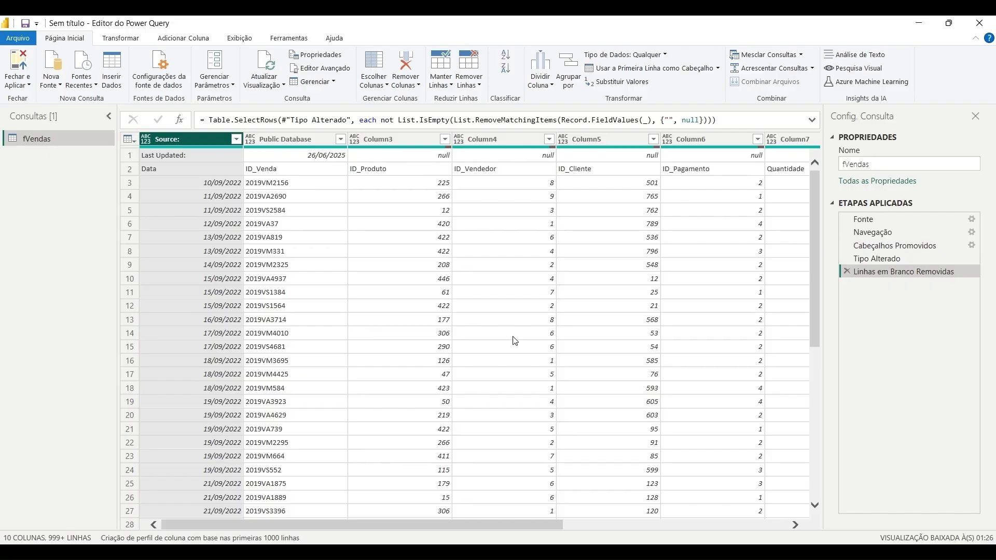
click(847, 270)
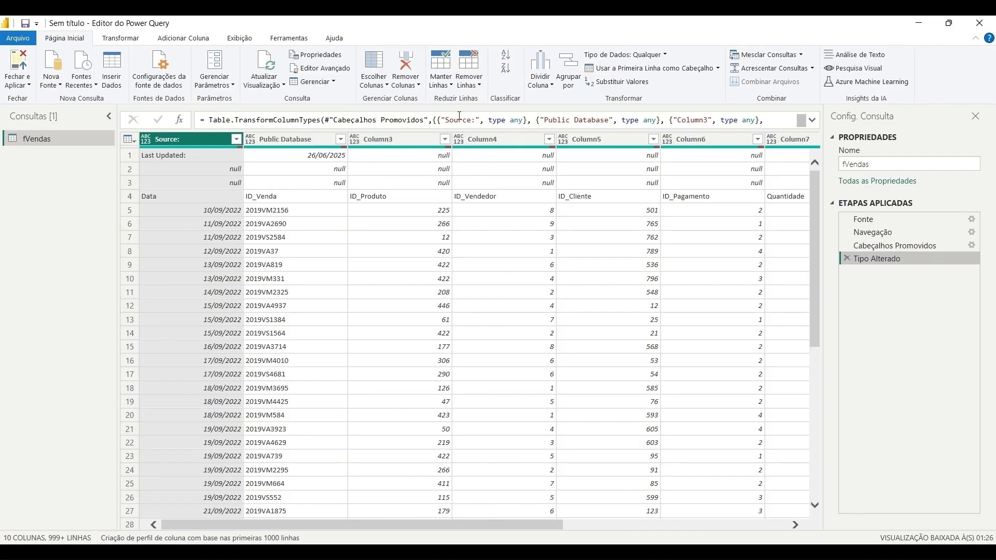
Remove the top 3 rows of the fVendas query
click(477, 86)
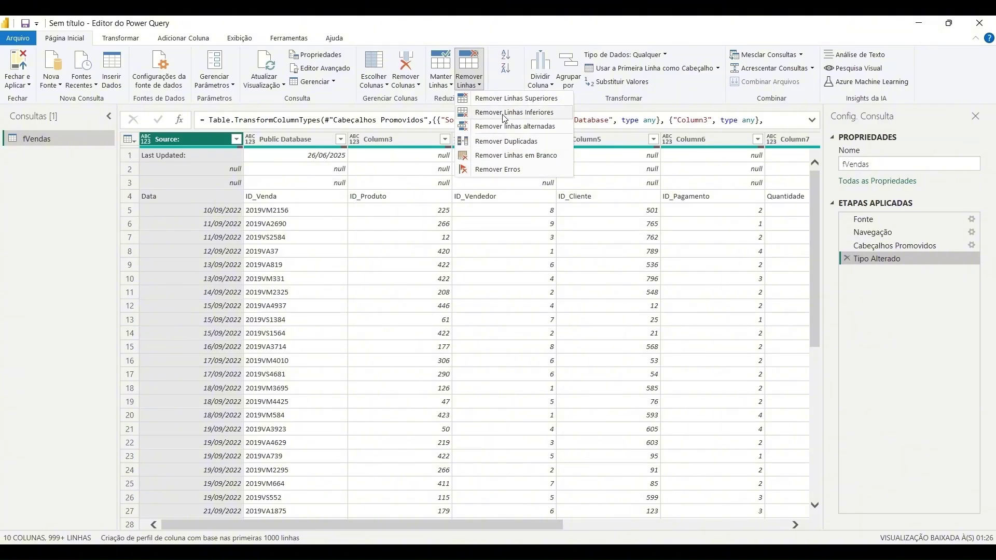
click(511, 99)
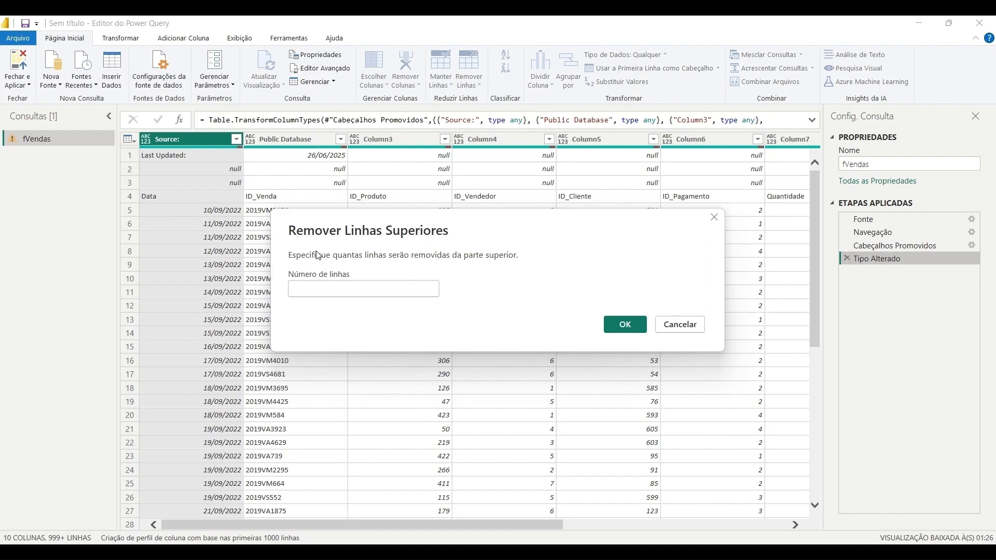
text(3)
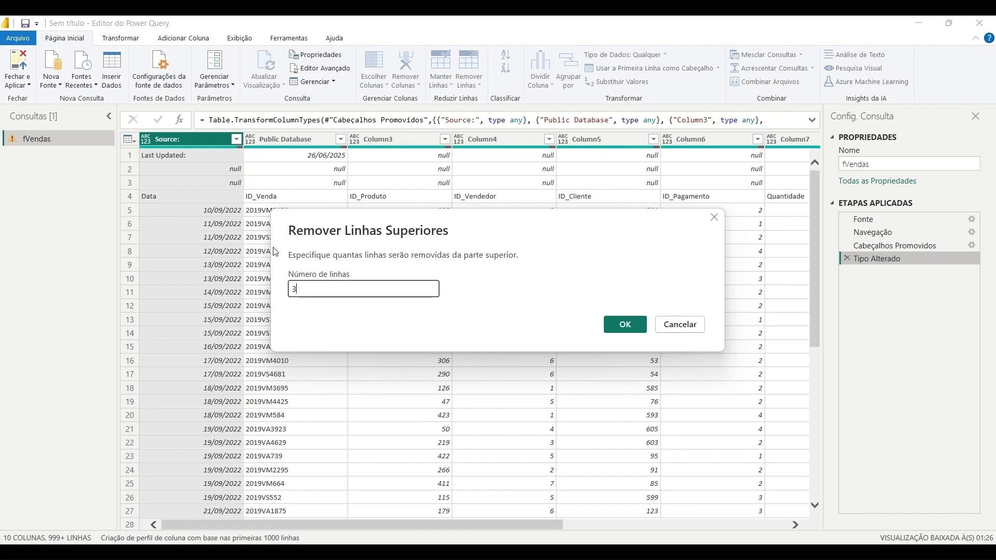
click(624, 325)
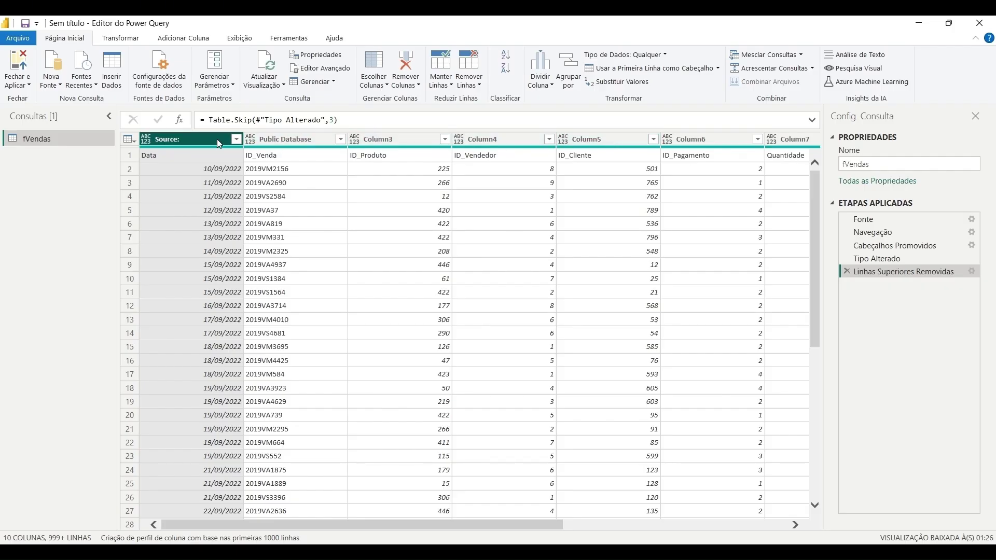
Try using the first row as headers, check the columns, and delete the resulting Tipo Alterado1 and Cabeçalhos Promovidos1 steps
click(662, 71)
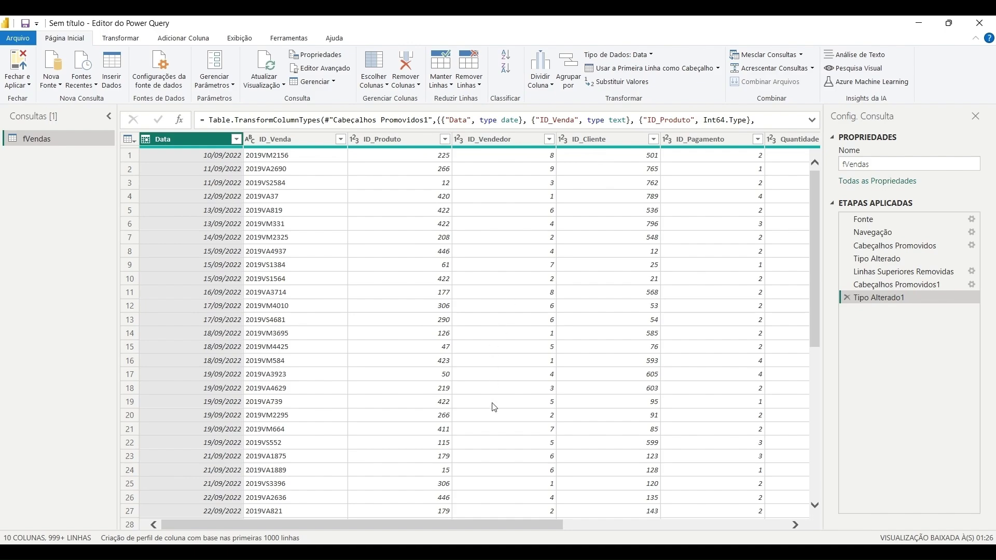
drag(401, 524, 680, 517)
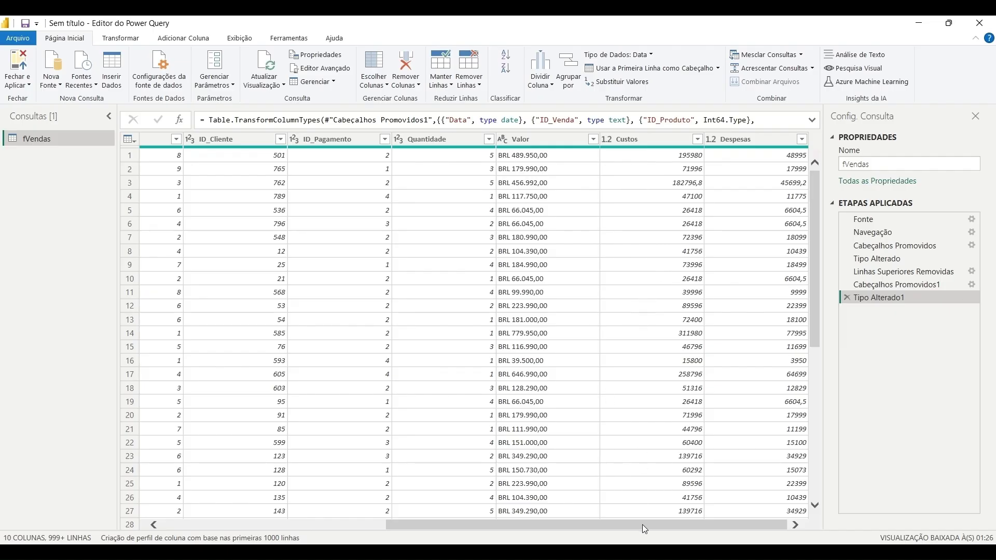
drag(642, 524, 368, 527)
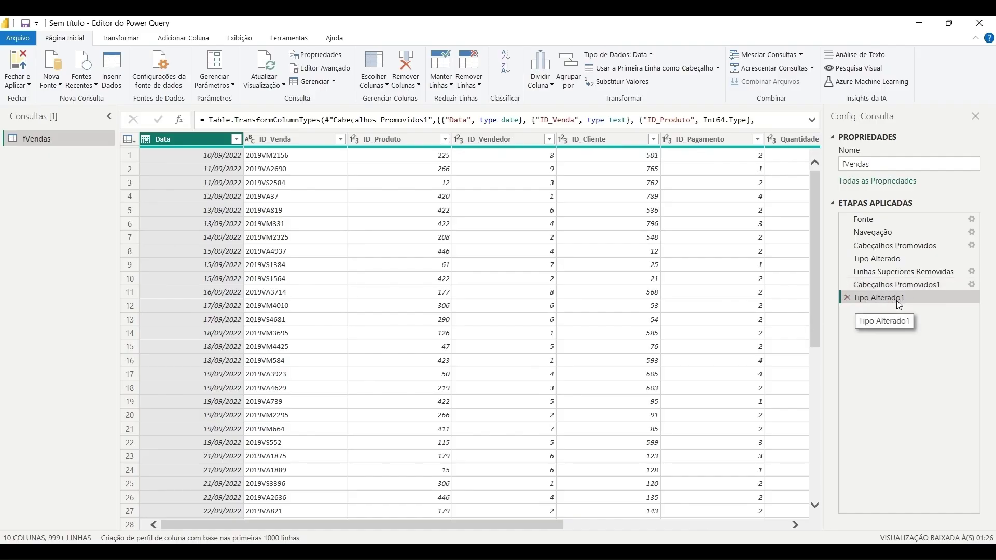
click(848, 297)
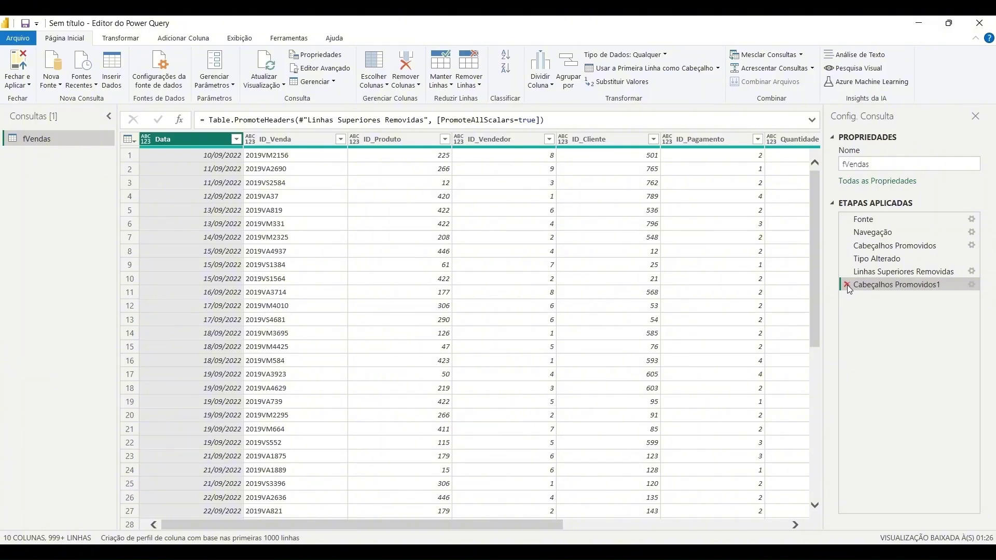
click(847, 285)
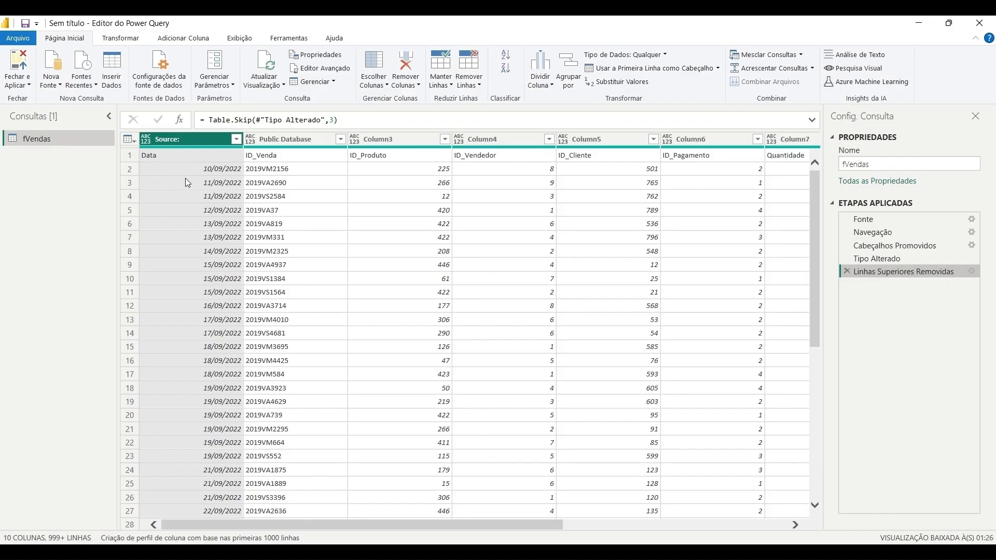
Use the first row of fVendas as column headers, and review the table's columns and rows
click(129, 140)
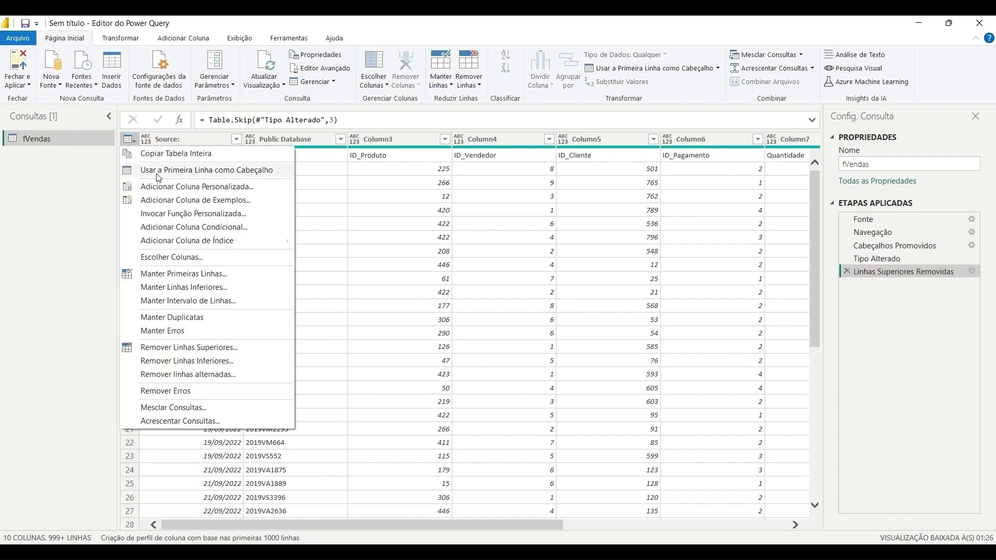
click(218, 175)
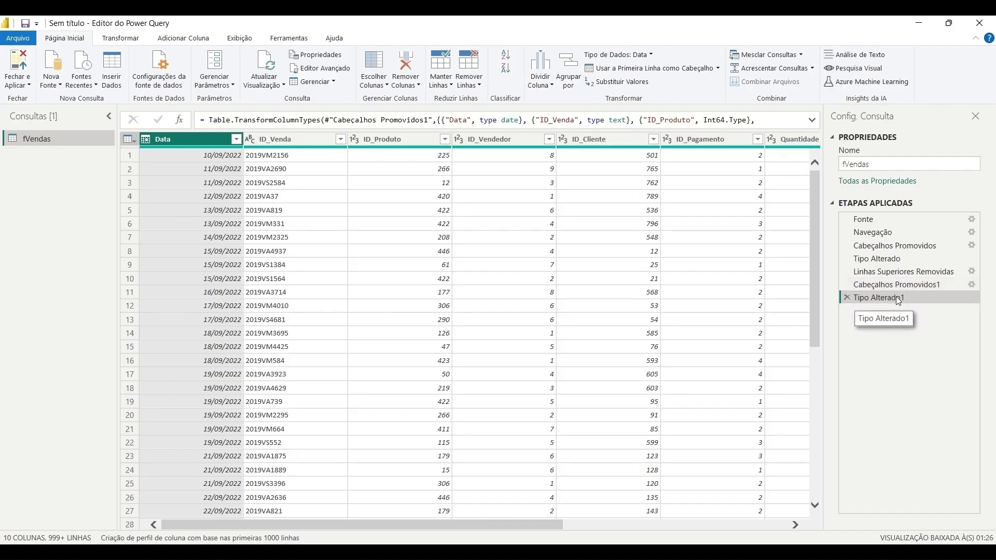
drag(443, 524, 676, 530)
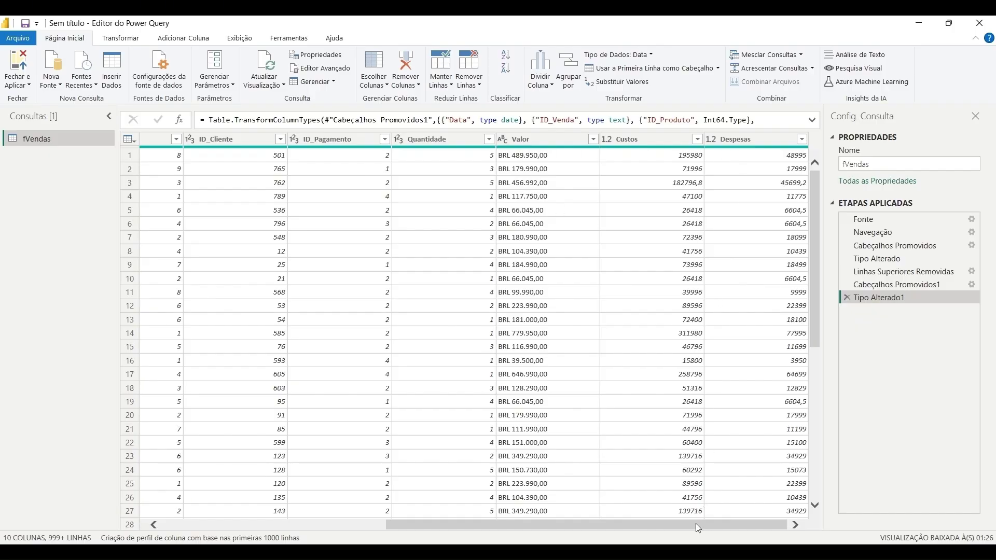
drag(697, 528, 415, 513)
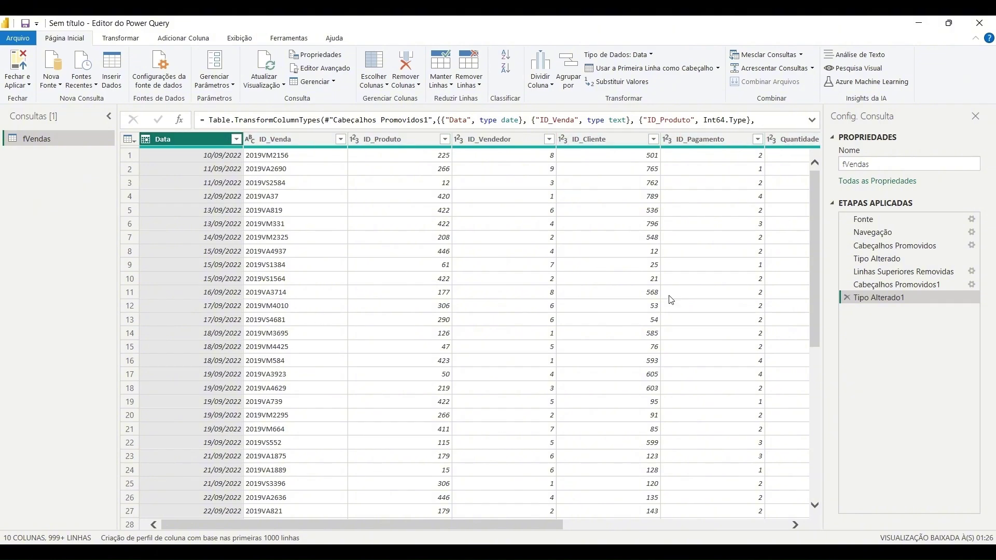
drag(817, 213, 819, 473)
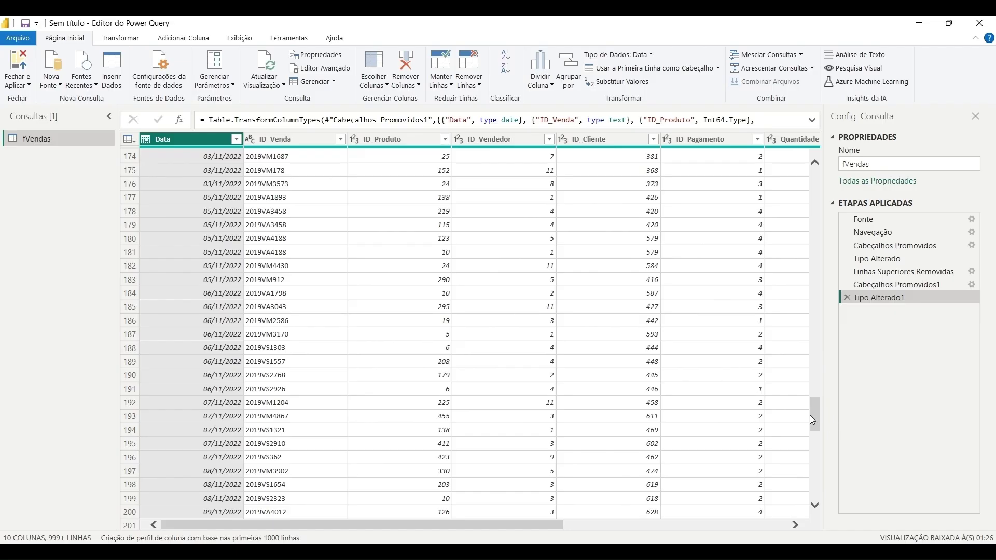
drag(810, 416, 811, 178)
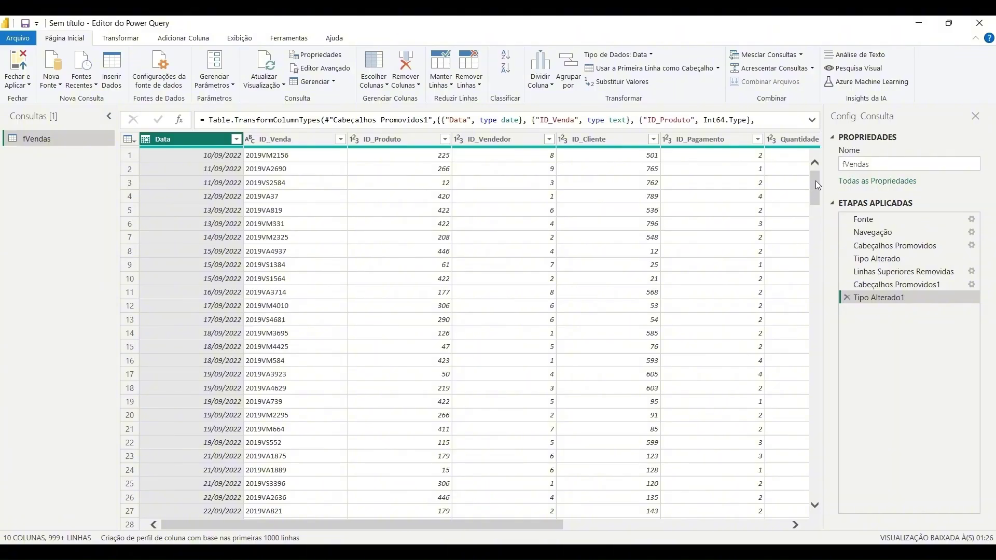
mouse_move(816, 184)
mouse_down()
mouse_move(815, 479)
mouse_move(822, 449)
mouse_move(814, 494)
mouse_move(821, 439)
mouse_move(824, 451)
mouse_move(816, 251)
mouse_move(829, 177)
mouse_up()
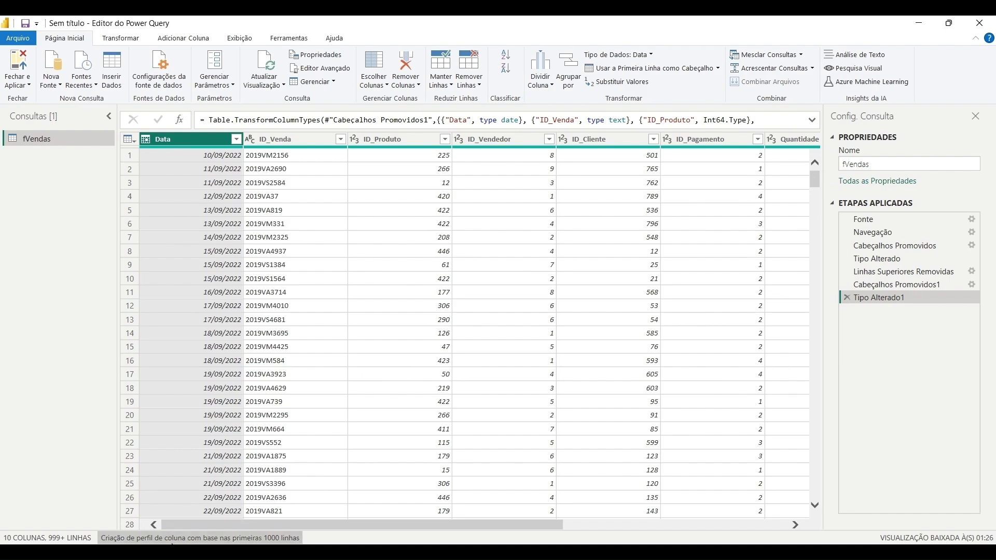
Try basing the column profiling on the entire data set, and switch it back to the first 1000 rows
click(175, 539)
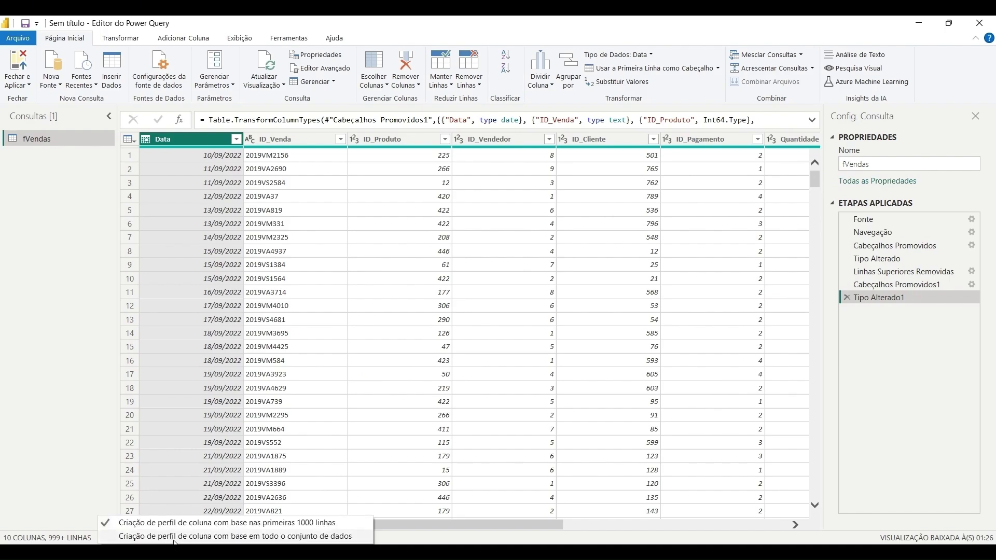
click(261, 537)
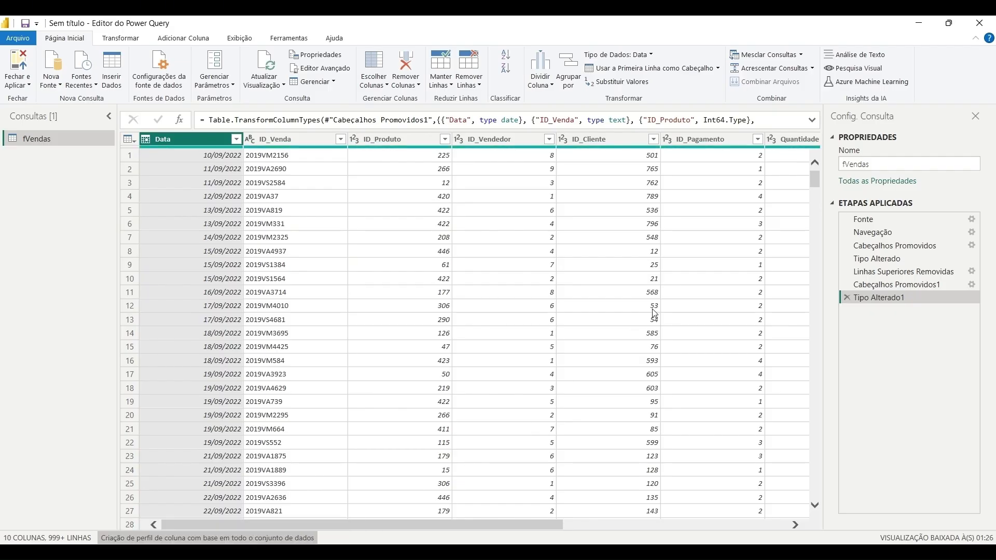
mouse_move(814, 178)
mouse_down()
mouse_move(818, 483)
mouse_move(805, 166)
mouse_move(817, 393)
mouse_move(815, 208)
mouse_move(787, 485)
mouse_move(812, 165)
mouse_up()
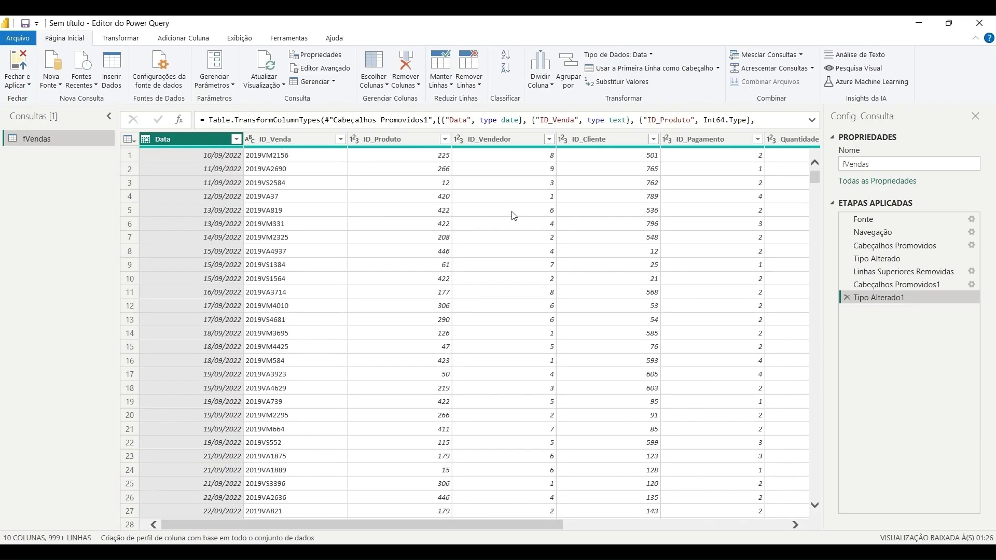
click(256, 539)
click(259, 524)
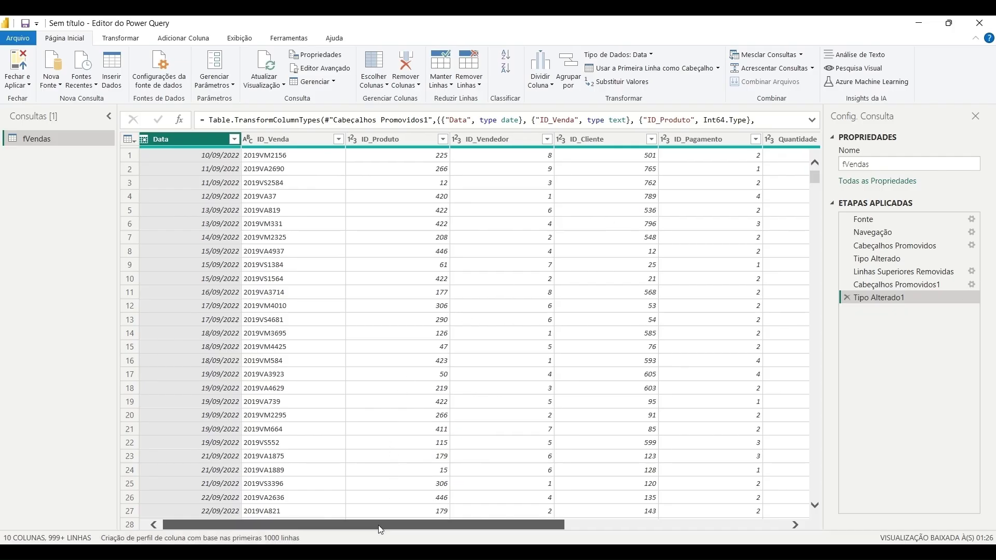
Add a column from examples based on all columns, giving 489.950,00 as the first row's example to strip BRL from Valor
drag(378, 526, 553, 421)
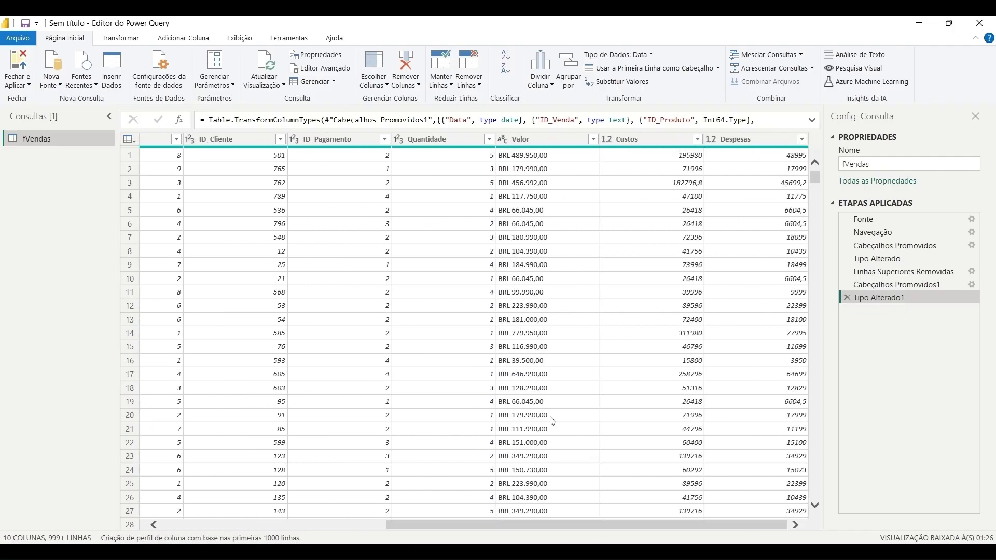
click(539, 145)
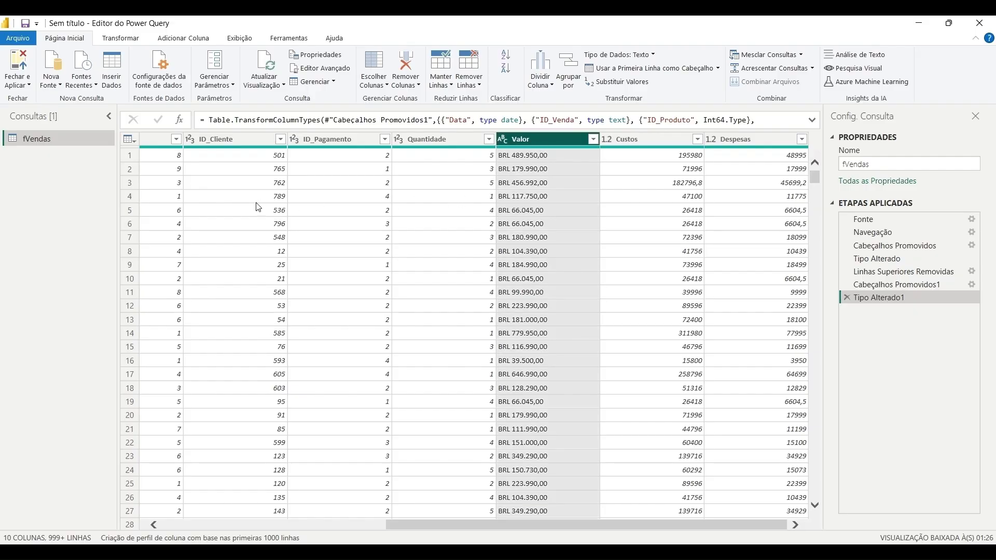
click(189, 39)
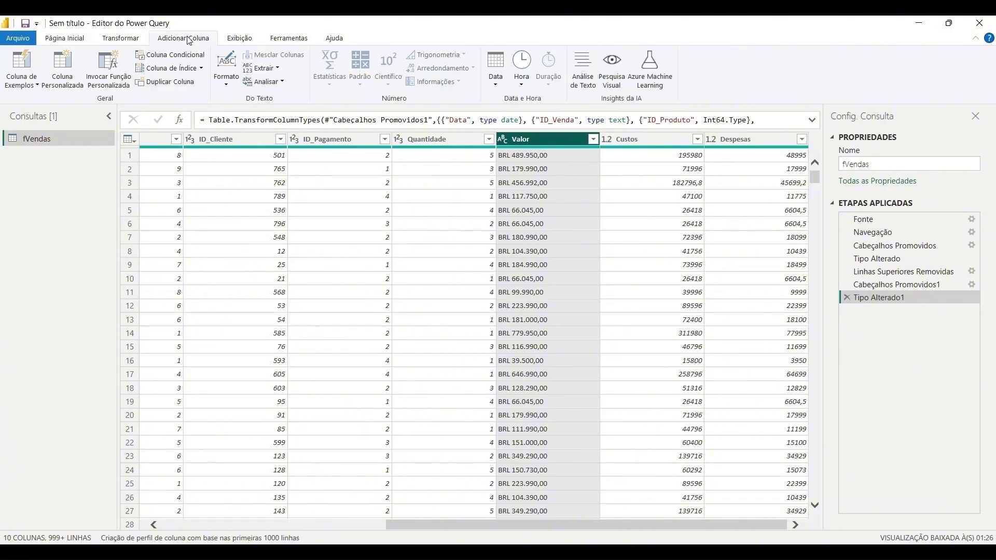
click(38, 87)
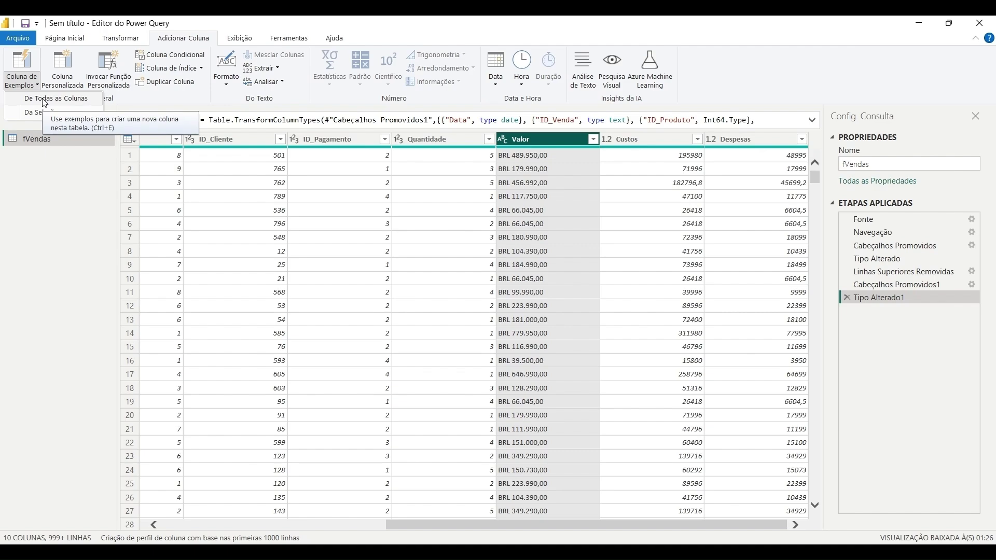
click(44, 100)
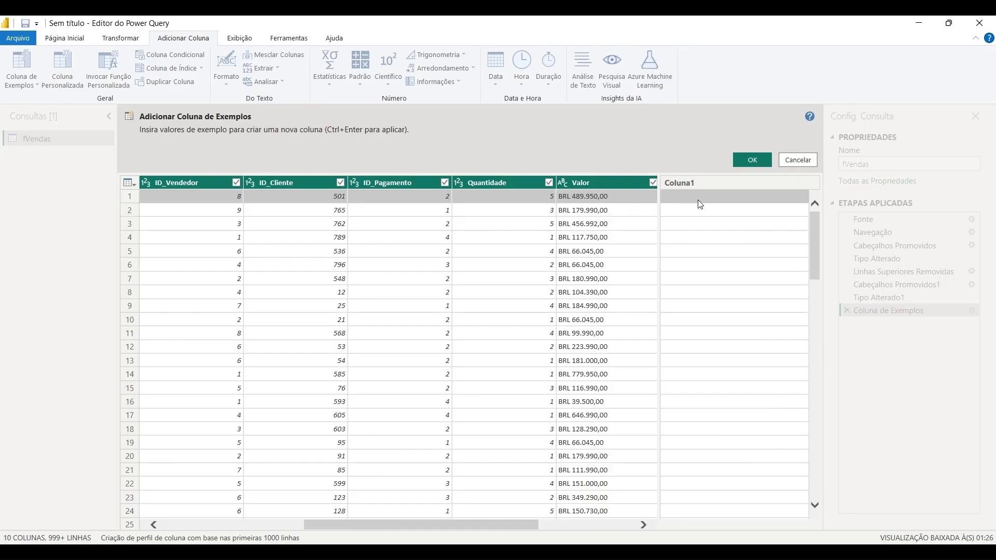
double_click(670, 197)
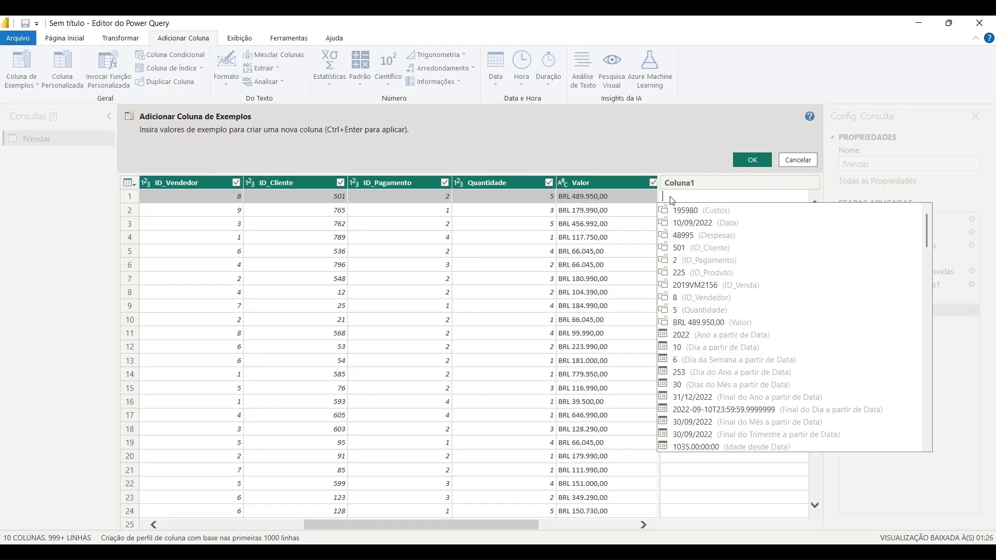
text(489)
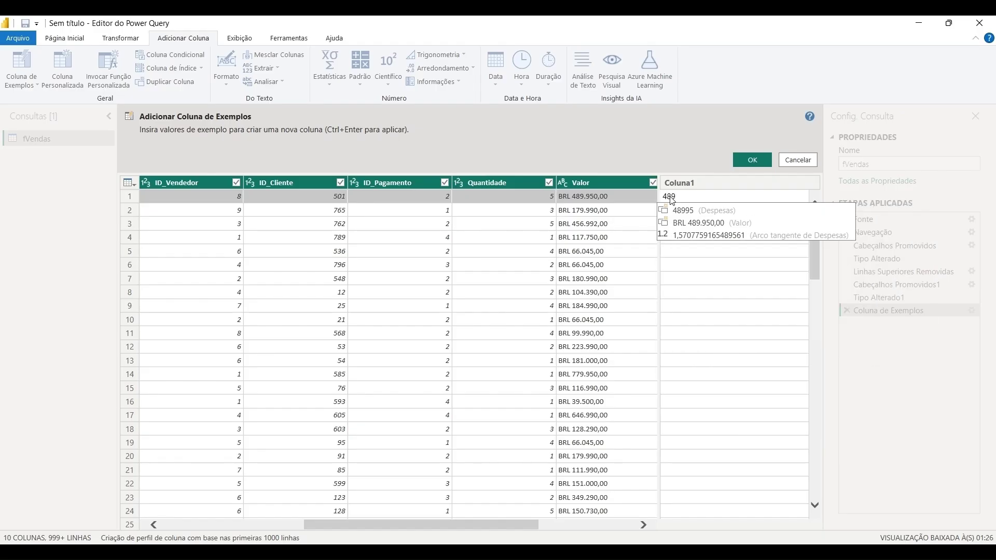
text(.950,00)
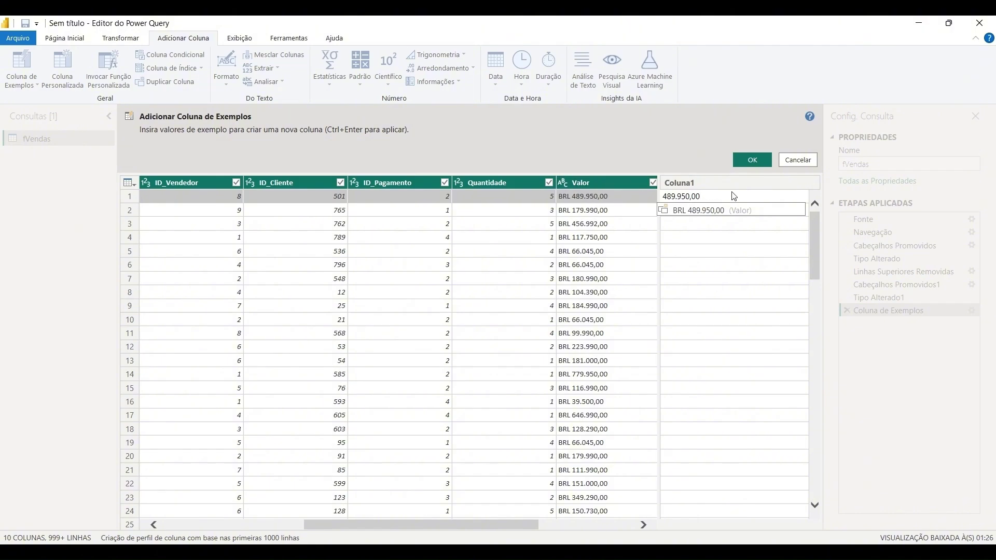
key(Return)
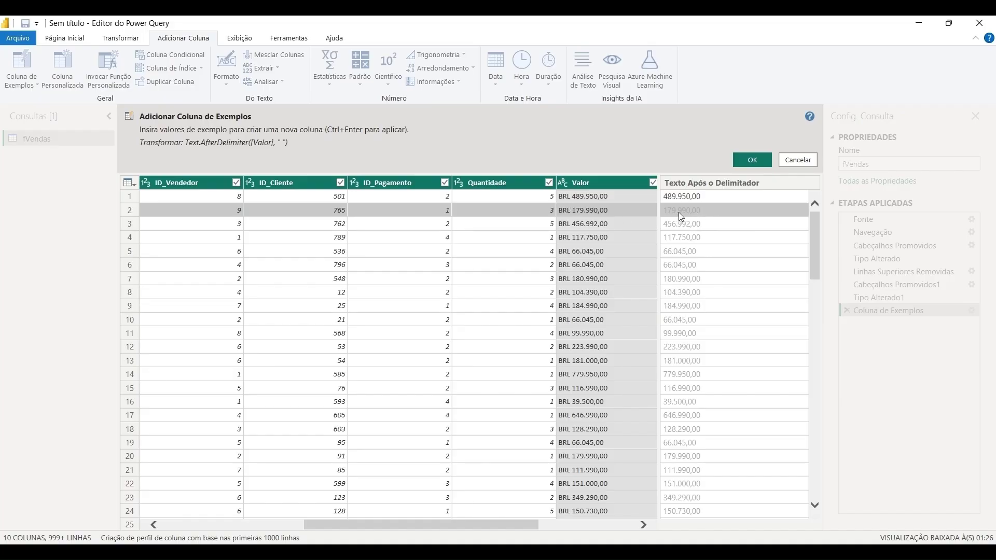
Name the new example column Valor2 and add it to the fVendas query
double_click(702, 184)
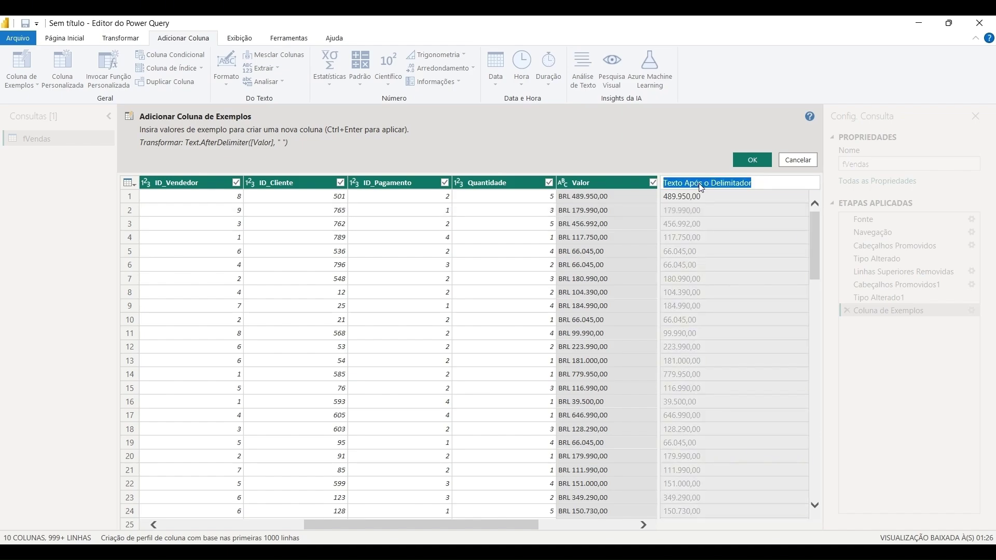
text(alor2)
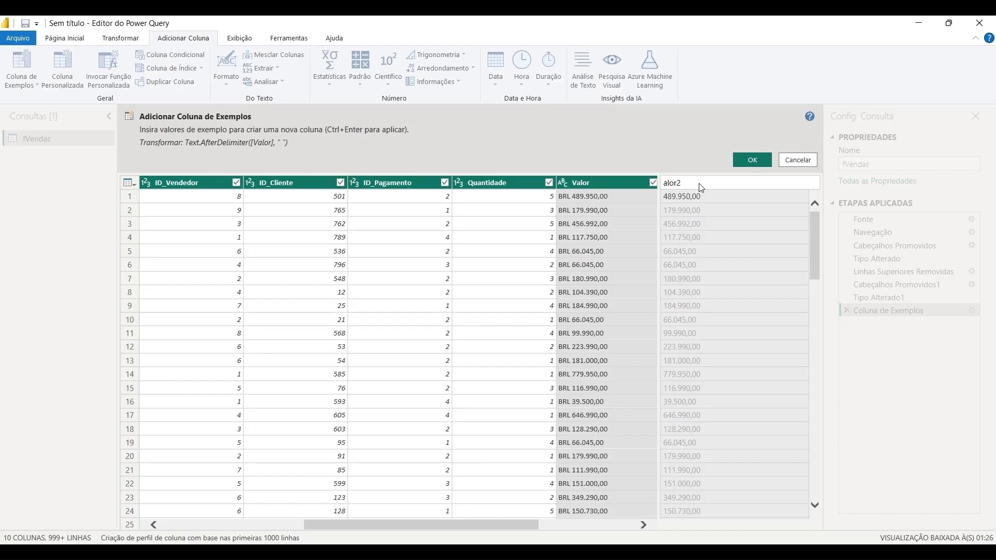
key(BackSpace)
key(BackSpace)
key(BackSpace)
text(lor)
click(747, 160)
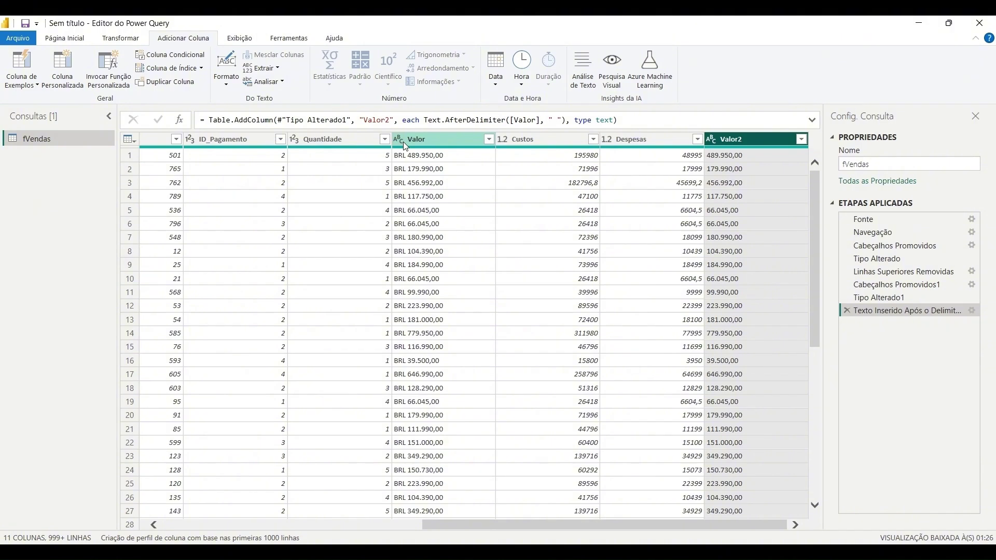
Set the Valor2 column's data type to Número Decimal and remove the original Valor text column
click(711, 139)
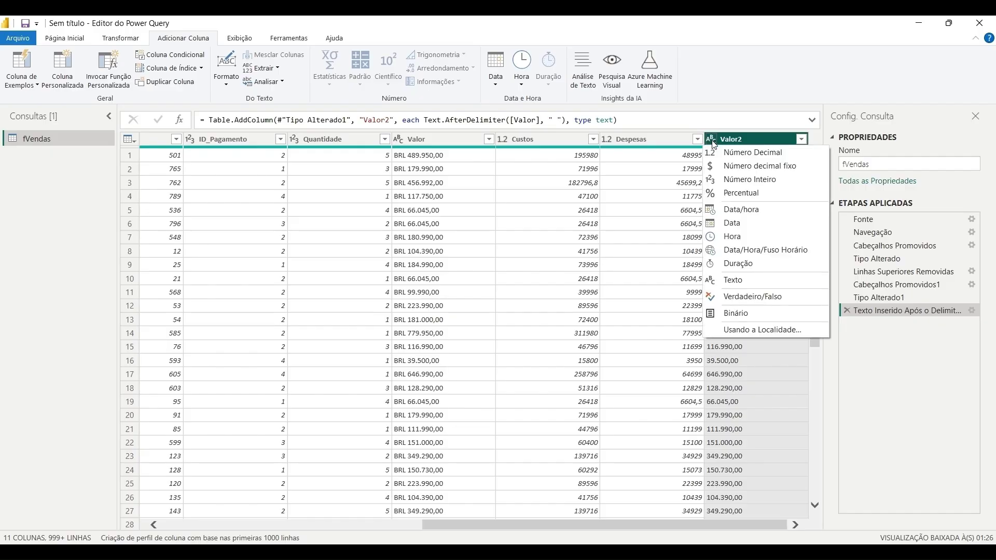
click(737, 153)
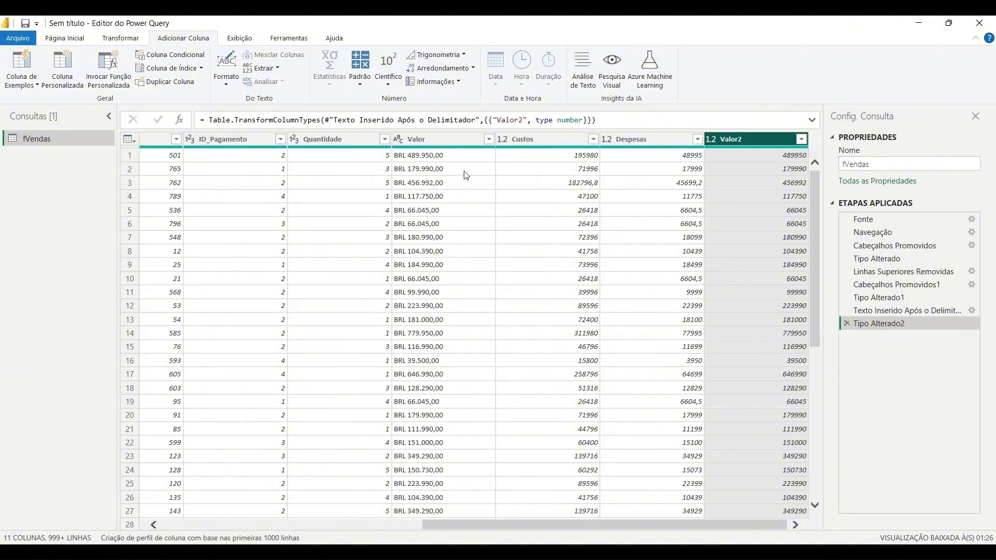
click(437, 139)
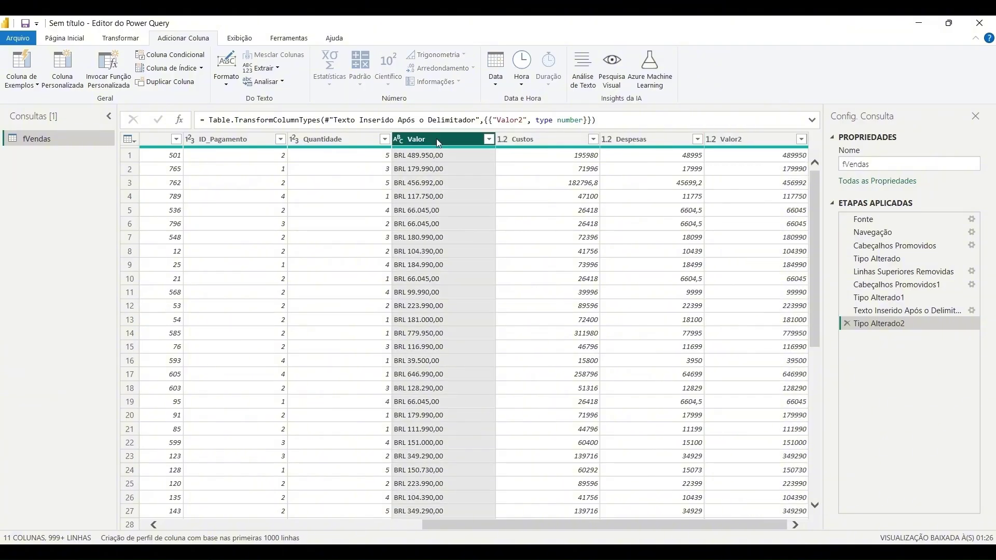
right_click(436, 138)
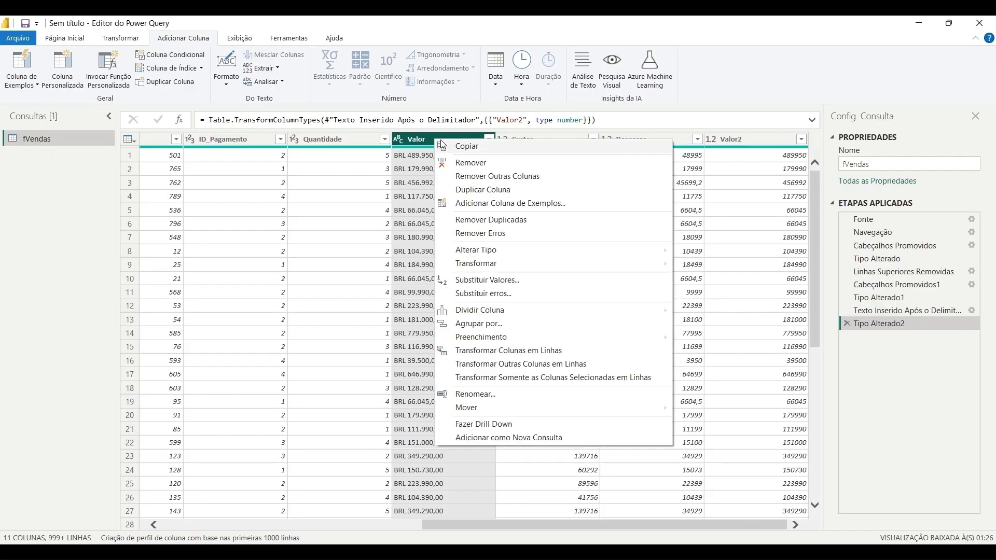
click(490, 163)
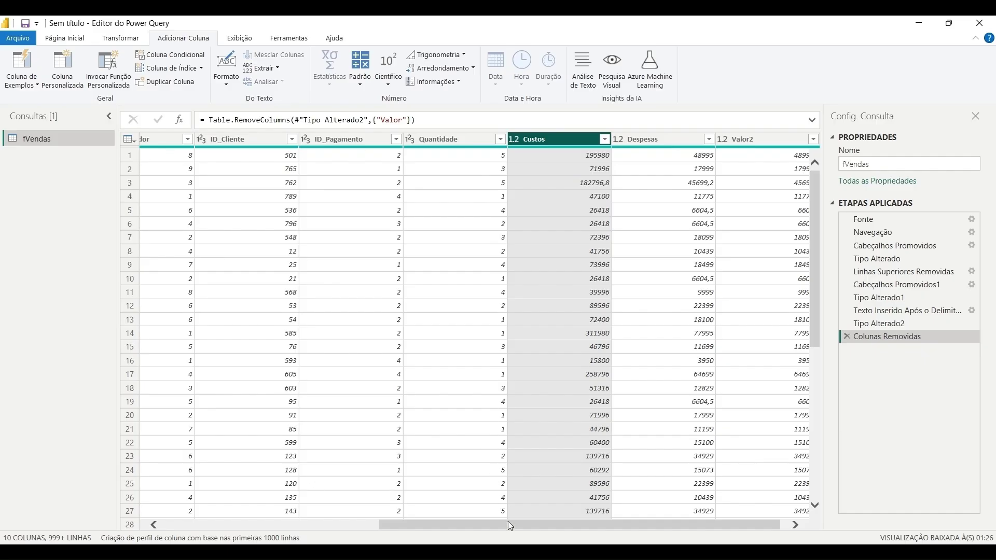
Rename the Valor2 column as Valor
drag(516, 528, 580, 525)
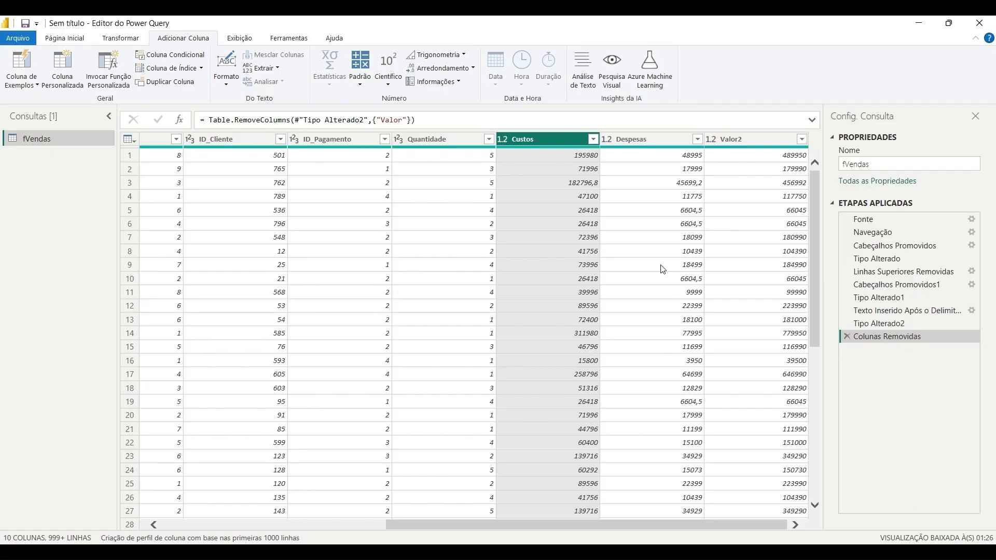
double_click(737, 141)
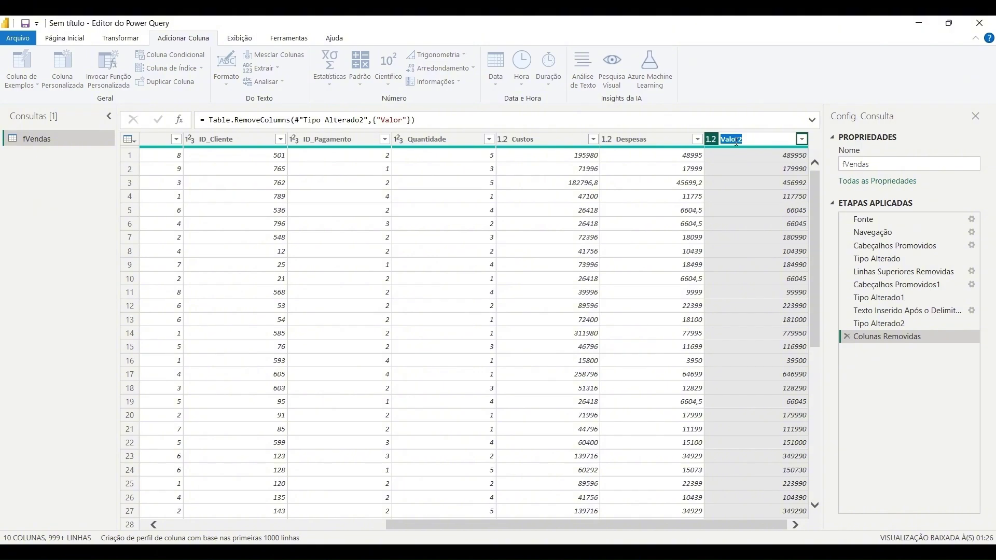
click(736, 140)
key(Return)
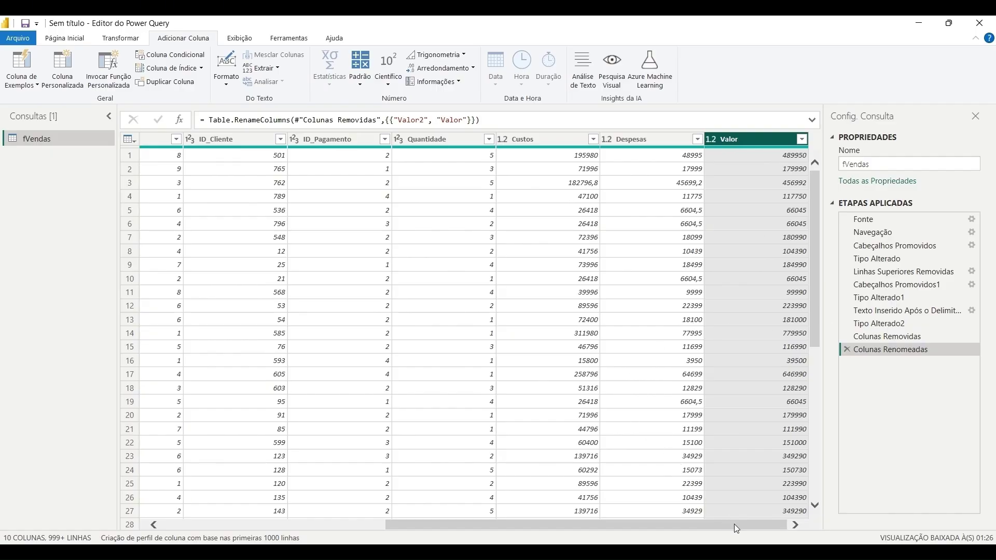
Close Power Query applying the changes, and check the fields of the fVendas table in the report
drag(737, 528, 515, 513)
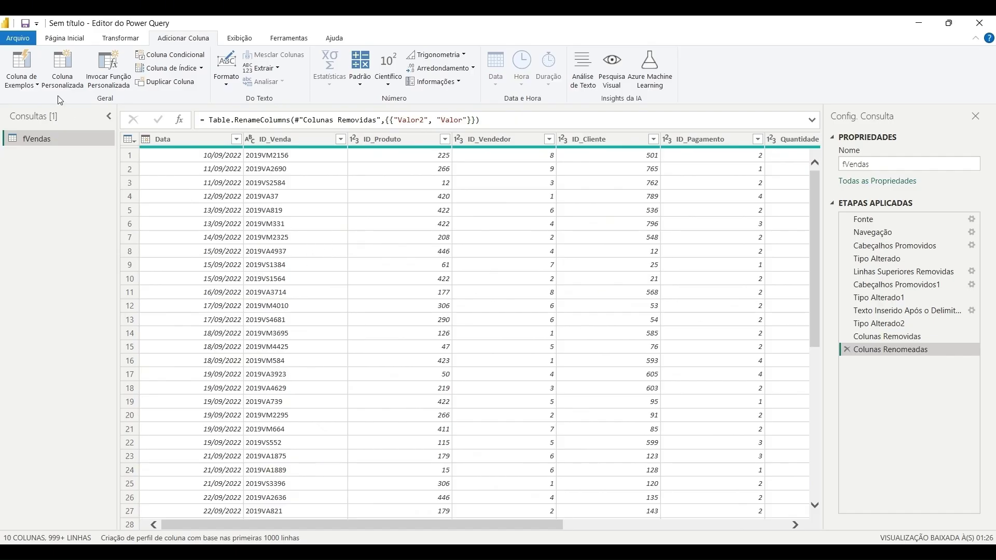
click(64, 39)
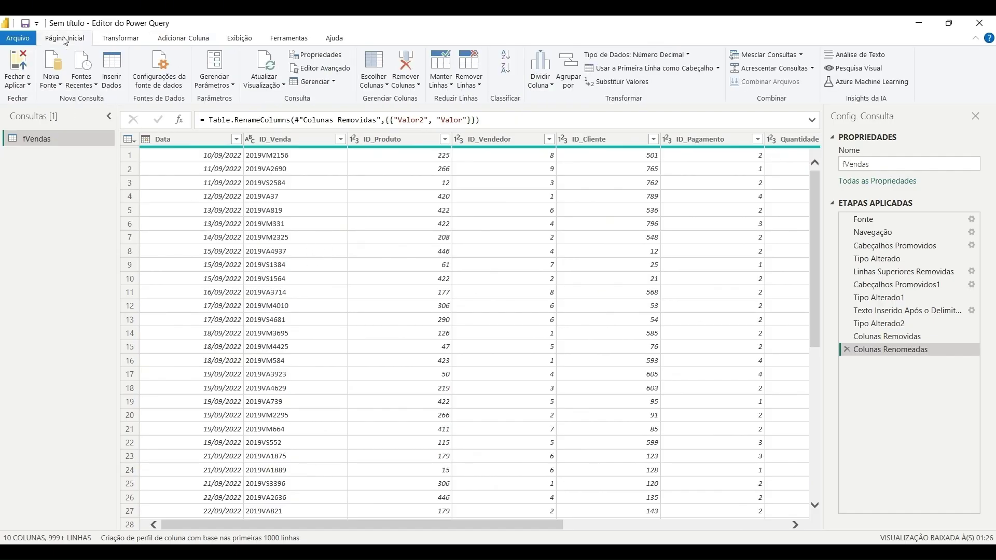
click(19, 65)
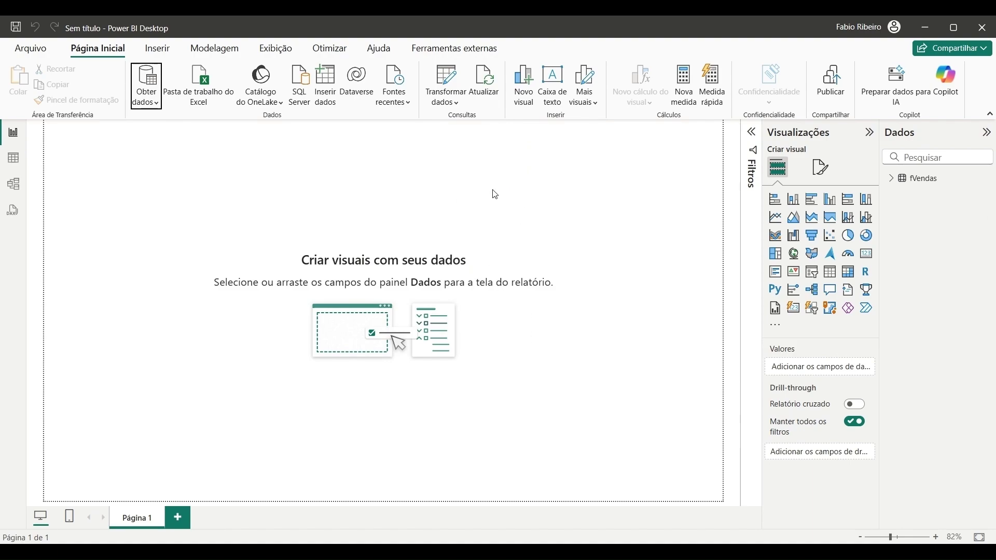
click(893, 178)
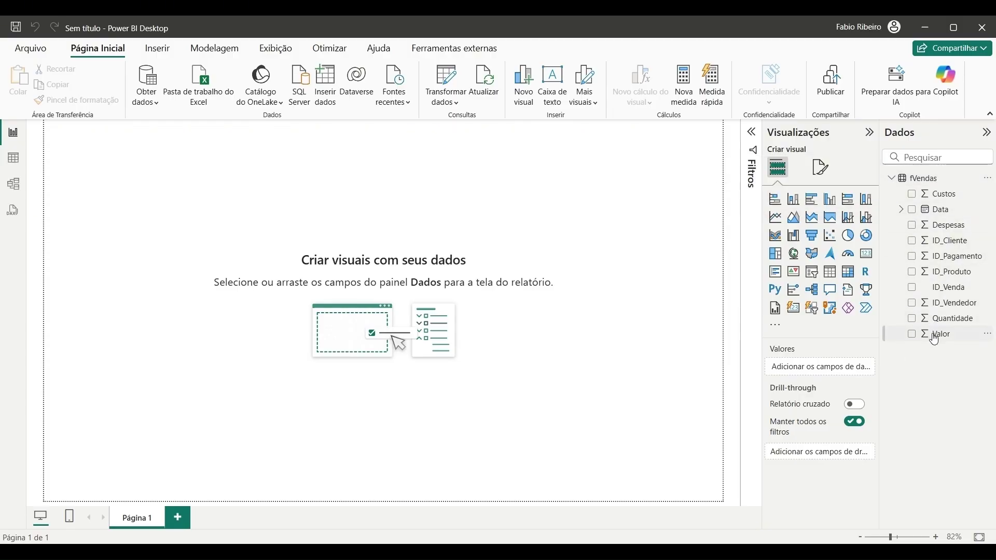
click(892, 179)
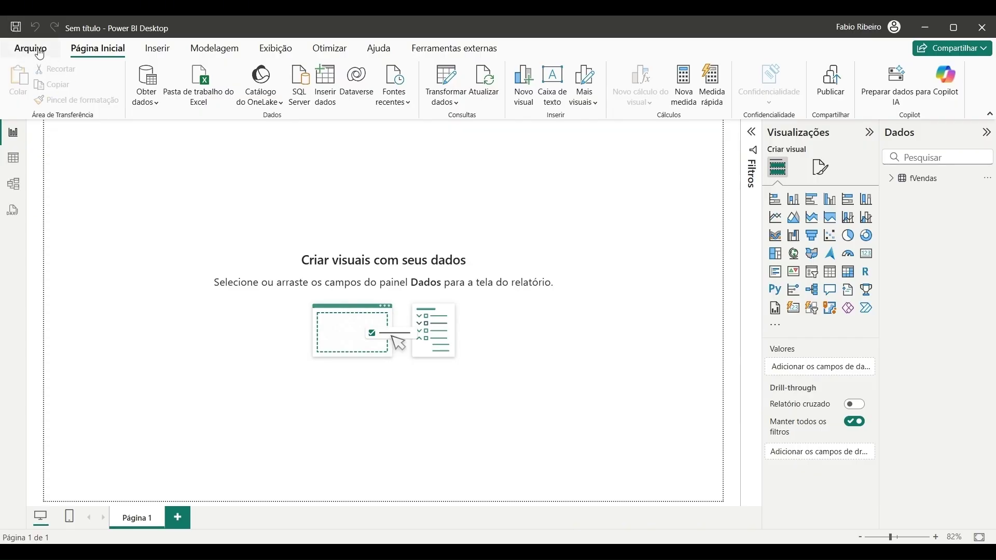
Close the report and save its changes as Dashboard de Vendas in the PBI Curso folder
click(35, 51)
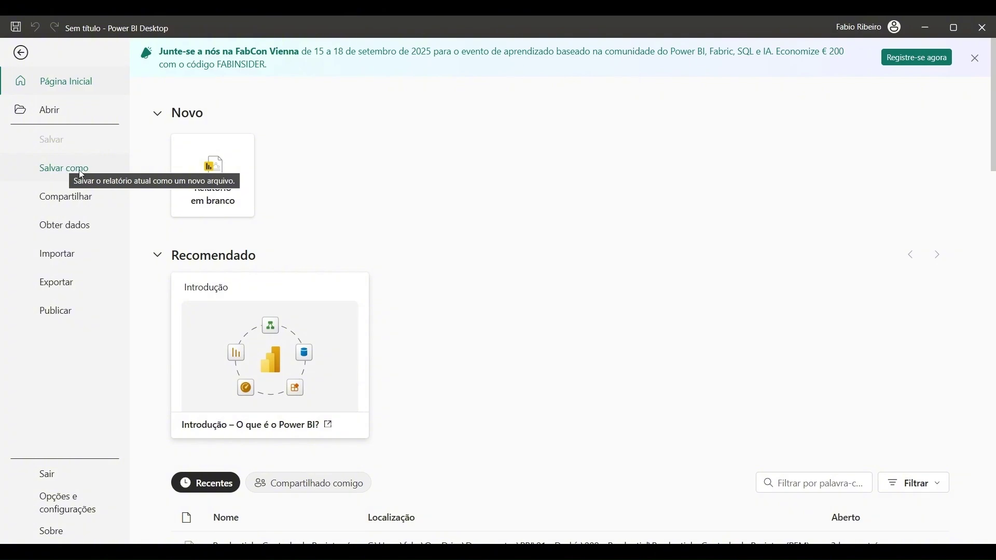
click(21, 53)
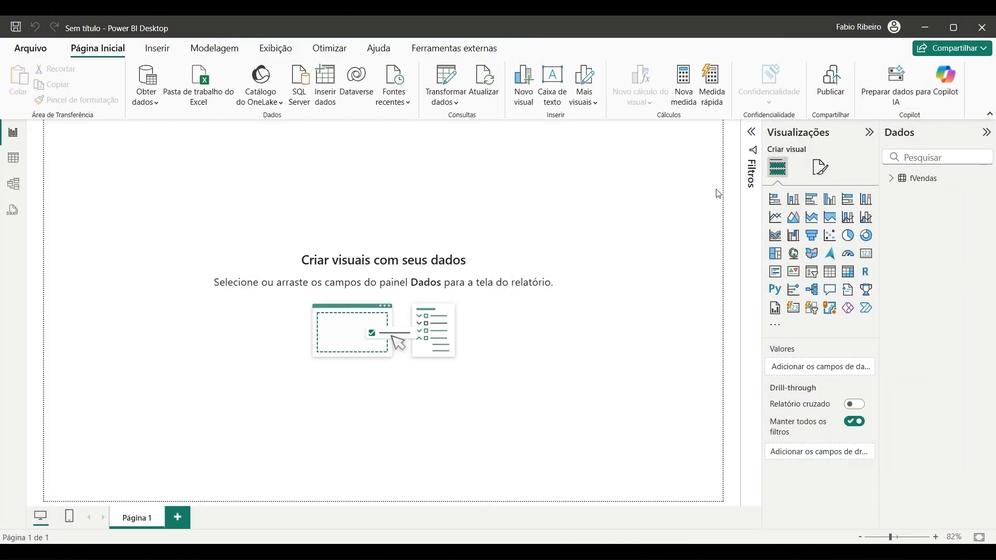
click(985, 29)
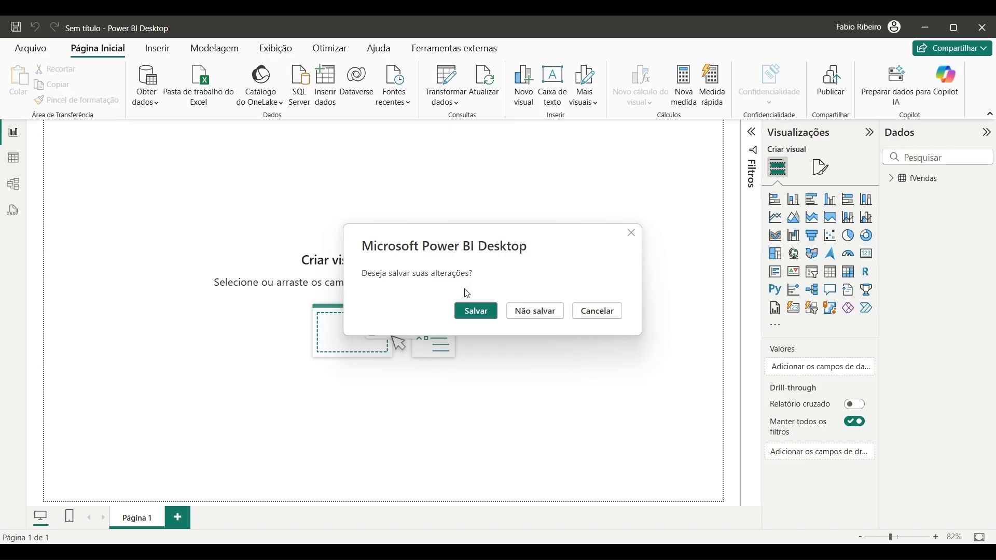
click(476, 311)
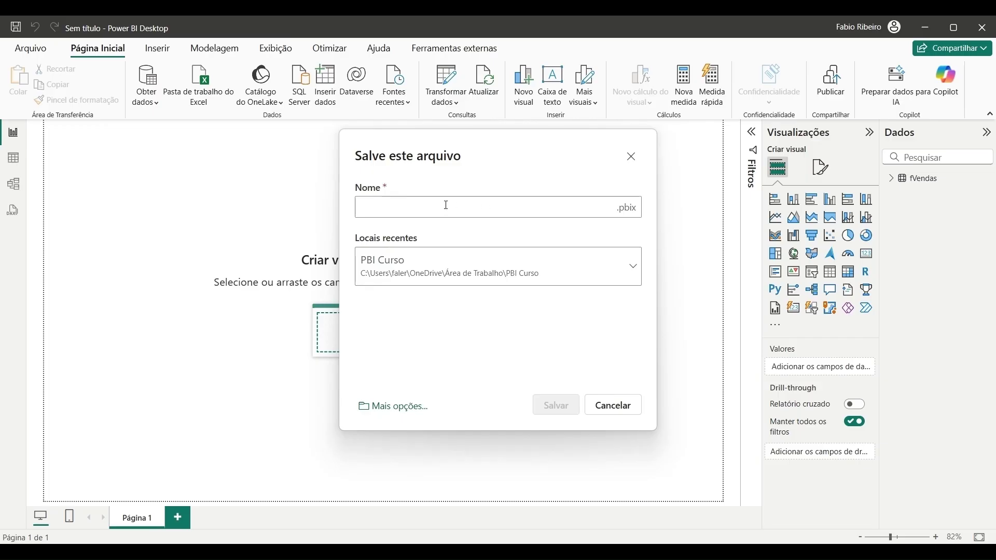
text(Dashb)
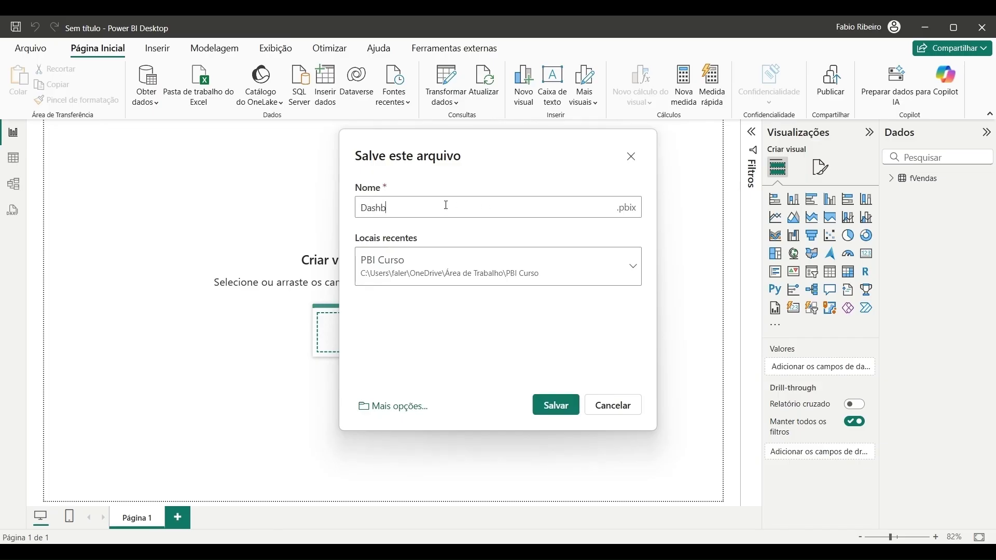
text(oard dfeVendas)
click(556, 407)
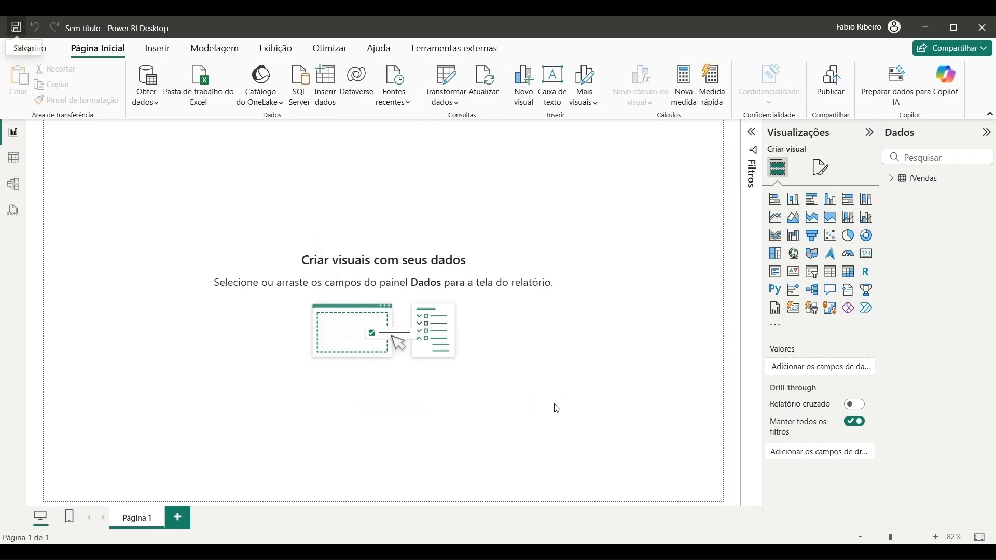